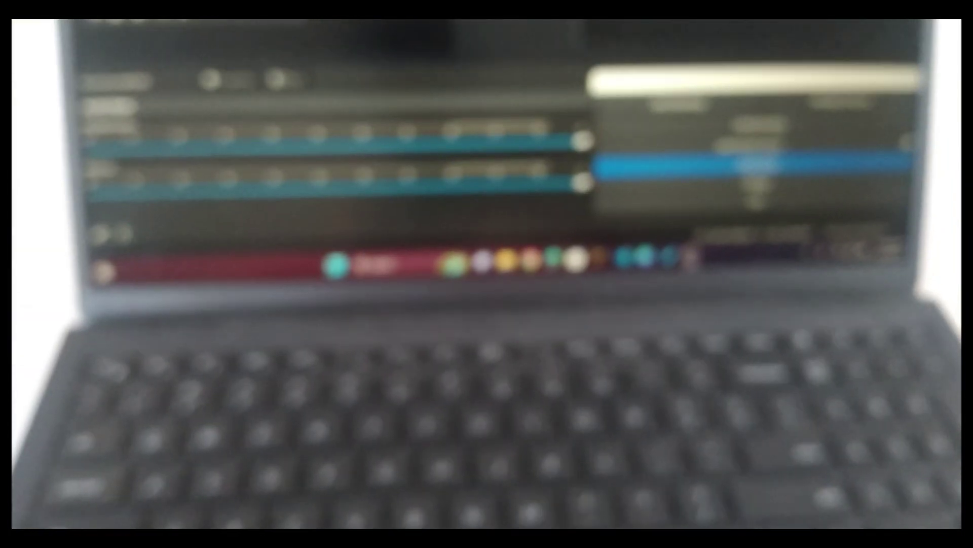
# Search the computer for "iri" and launch the Iriun Webcam app
pyautogui.press('super')
pyautogui.write('iri')
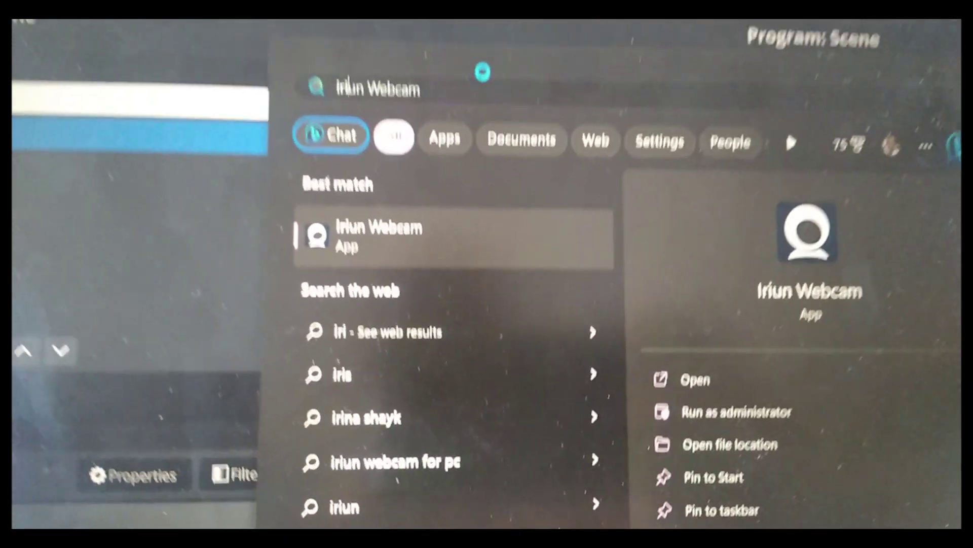
pyautogui.press('Return')
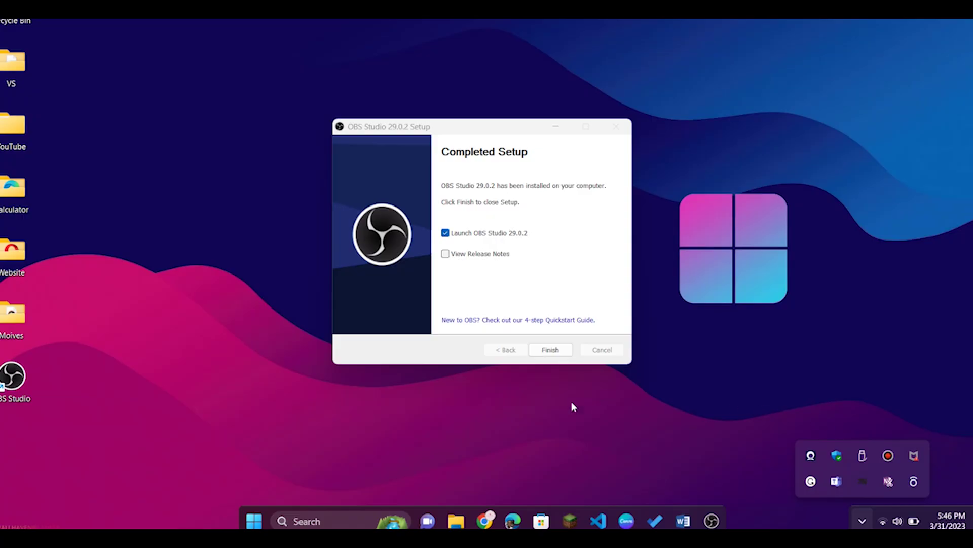
# Finish the OBS Studio 29.0.2 setup and launch OBS Studio
pyautogui.click(549, 351)
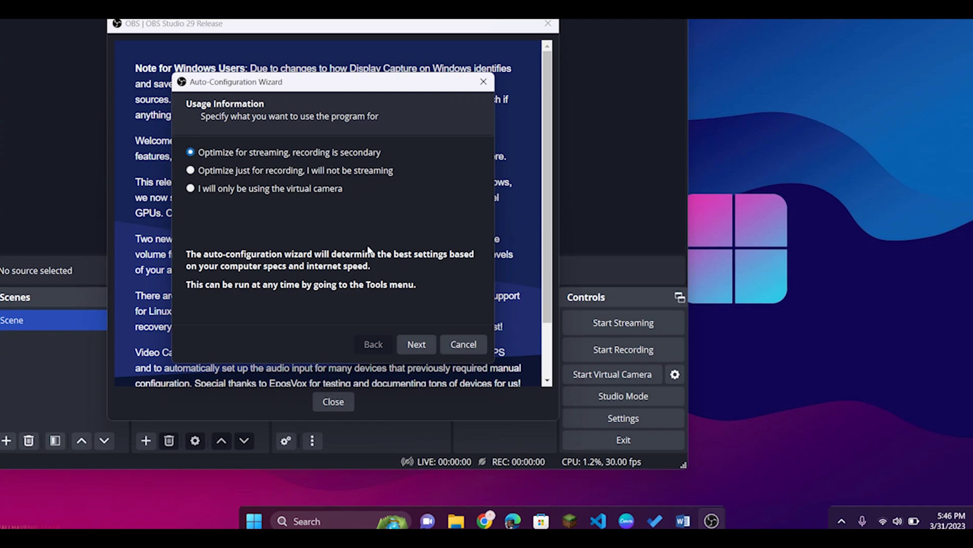
# Try to auto-configure the program for streaming to YouTube - RTMPS with a connected account, then cancel the wizard
pyautogui.click(413, 344)
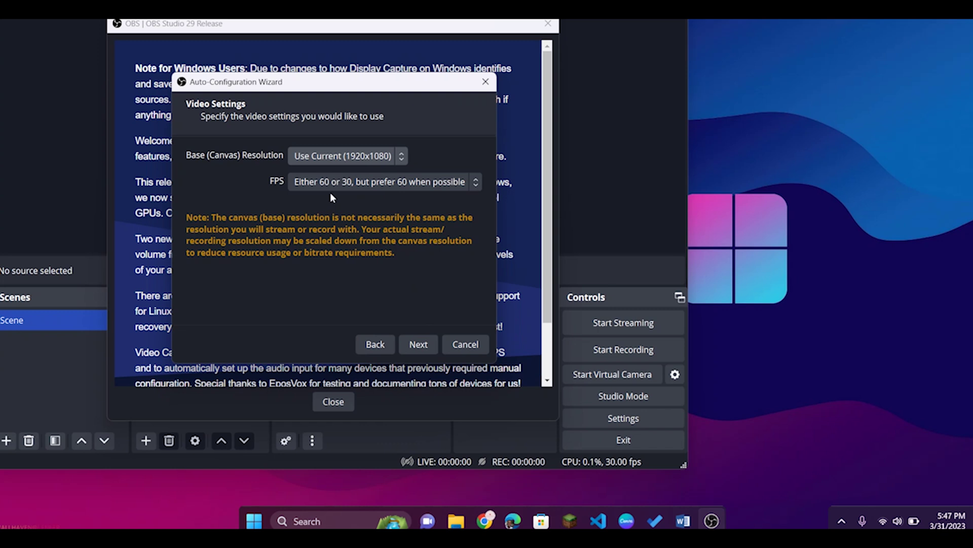
pyautogui.click(418, 345)
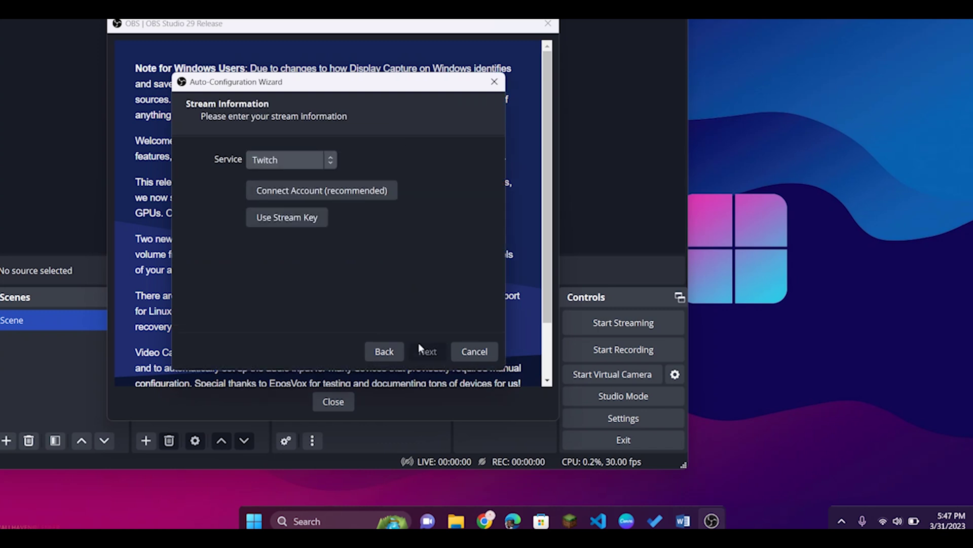
pyautogui.click(327, 155)
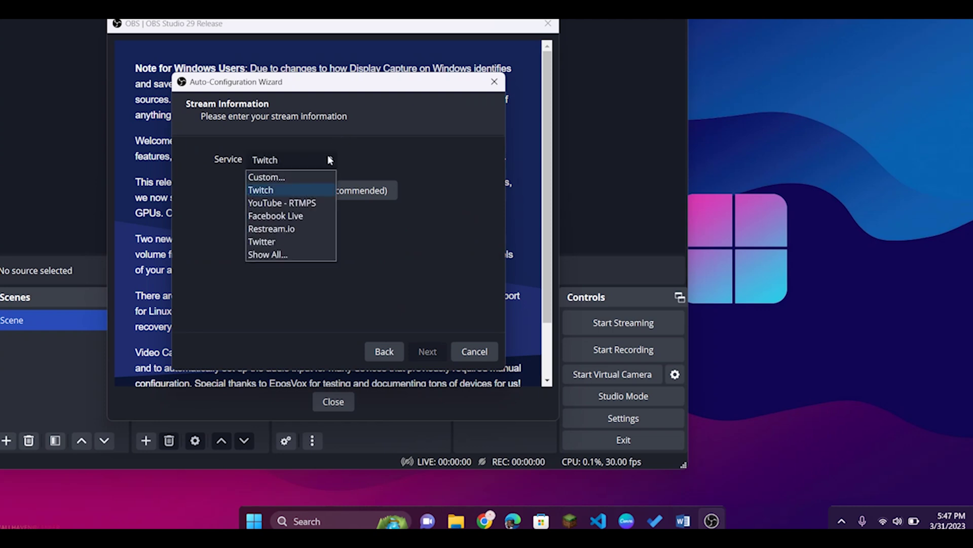
pyautogui.click(298, 204)
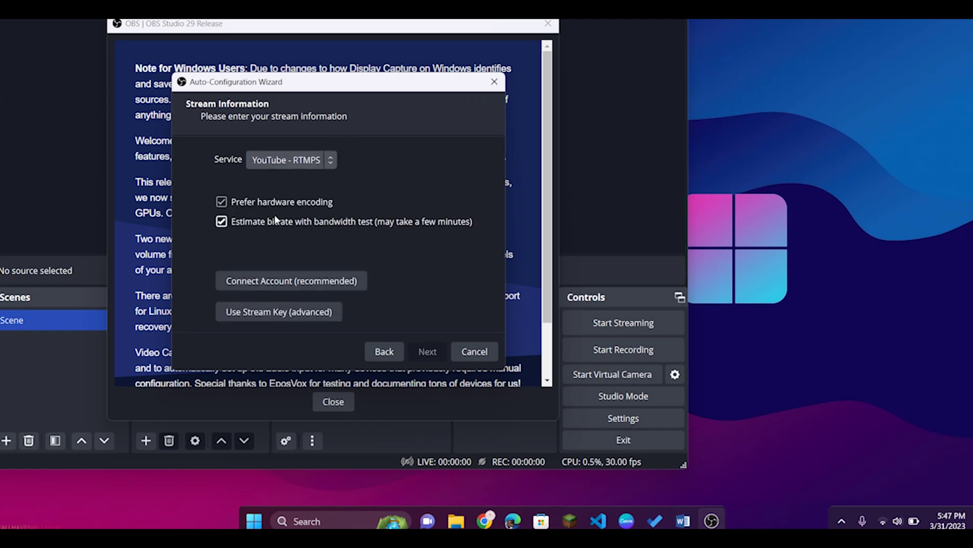
pyautogui.click(302, 287)
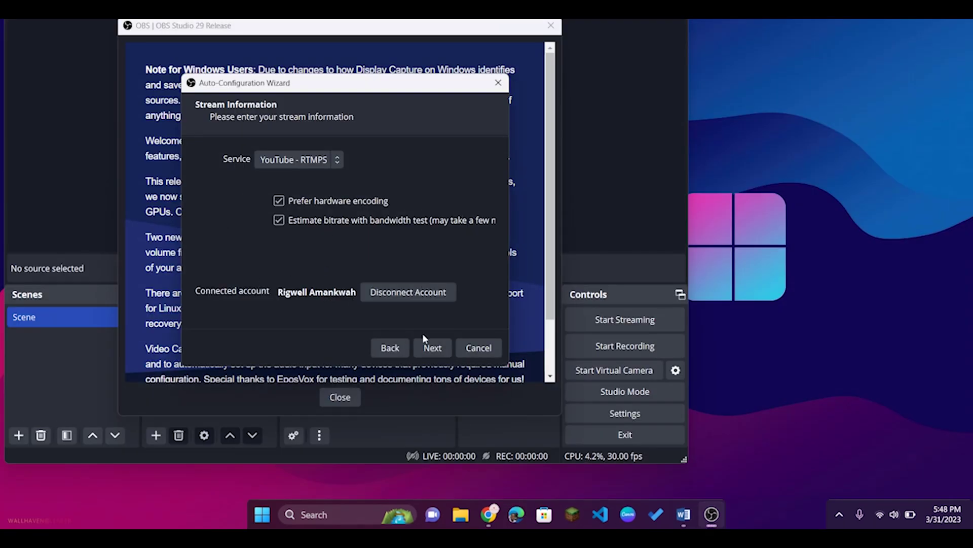
pyautogui.click(440, 352)
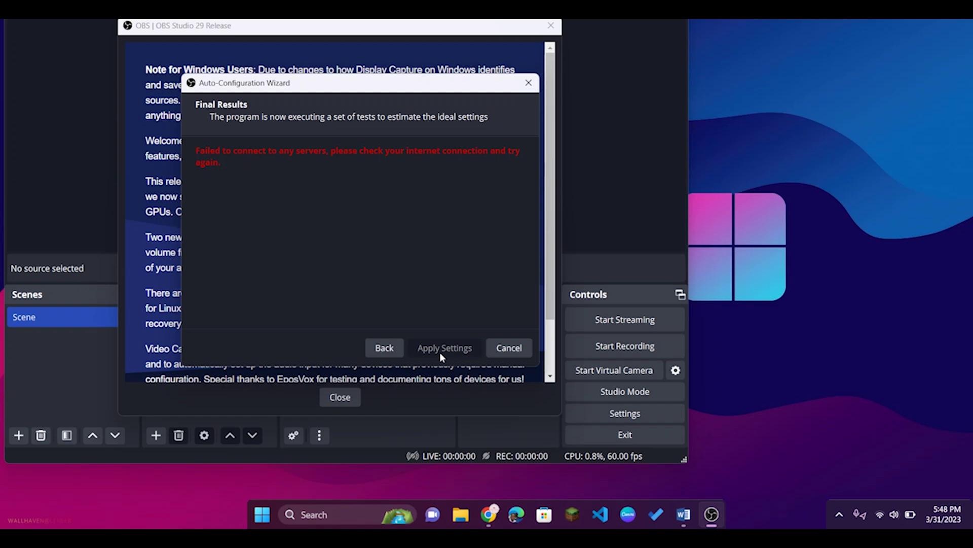
pyautogui.click(388, 349)
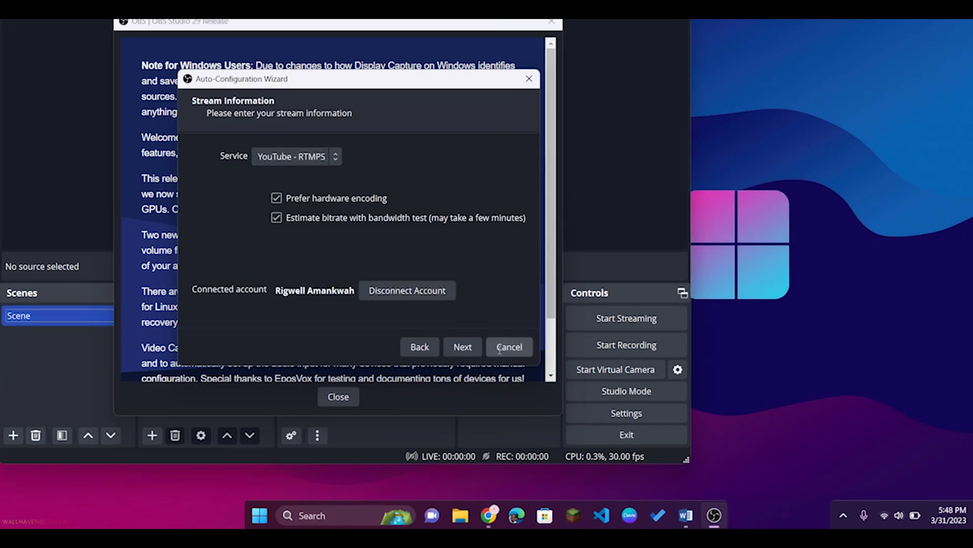
pyautogui.click(500, 347)
# Close the release notes and maximize the main window
pyautogui.click(338, 396)
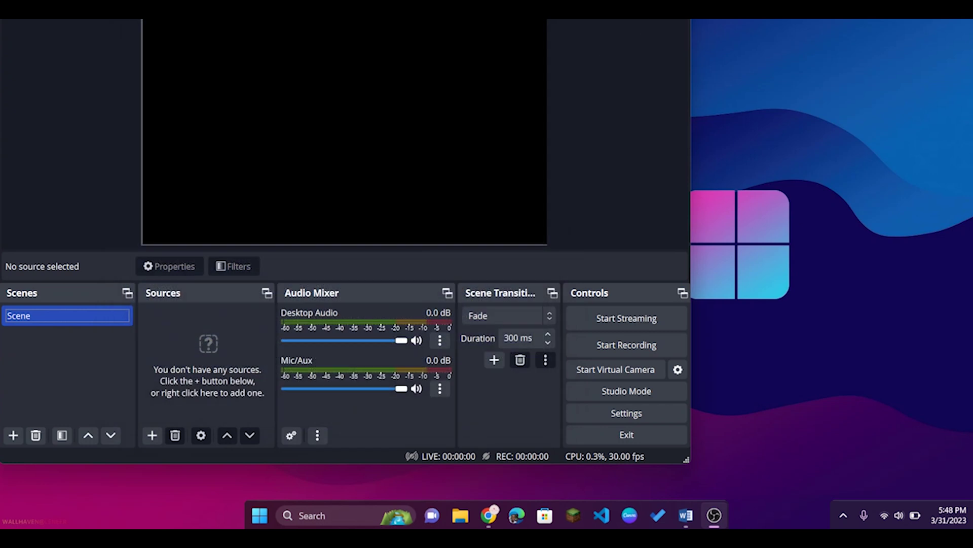
pyautogui.press('super+Up')
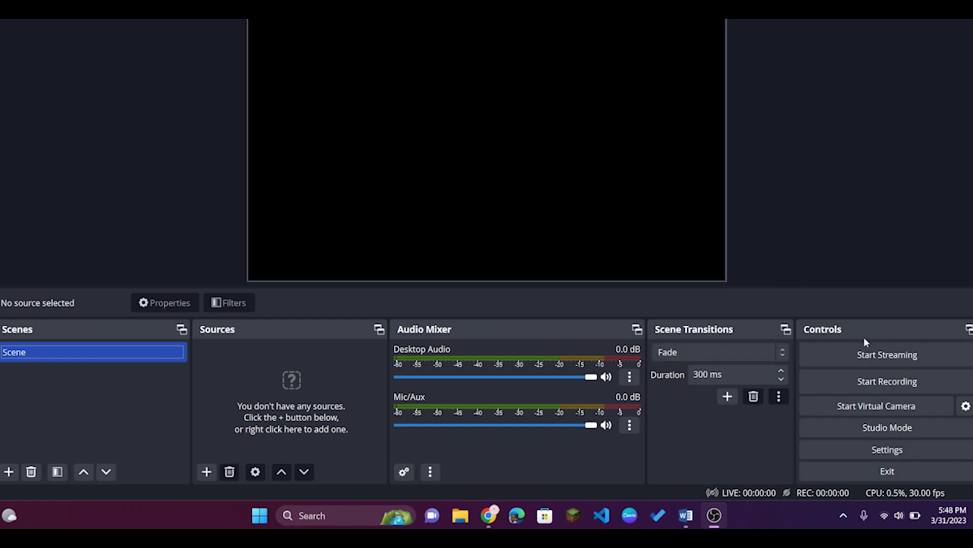
# Set the streaming service to YouTube - RTMPS, connect the YouTube account, and apply the stream settings
pyautogui.click(874, 447)
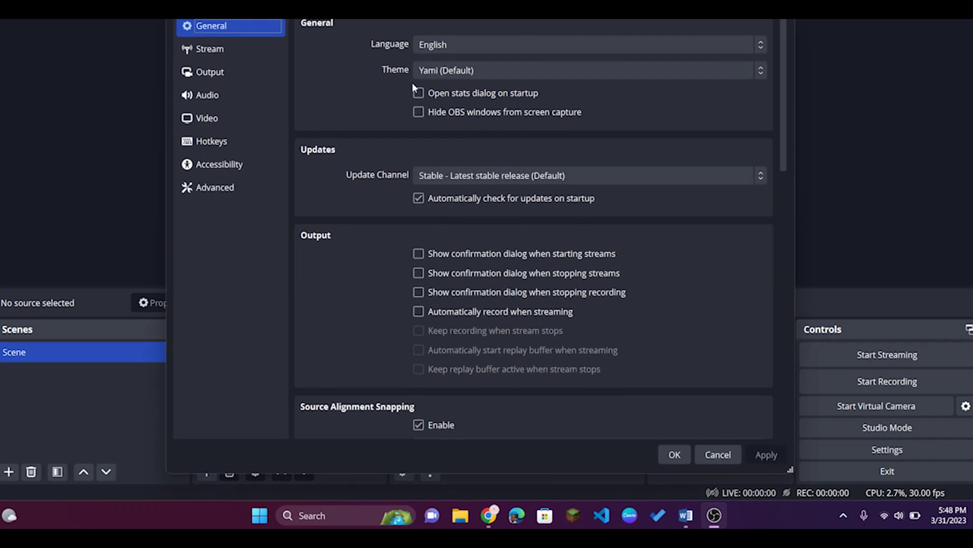
pyautogui.click(226, 44)
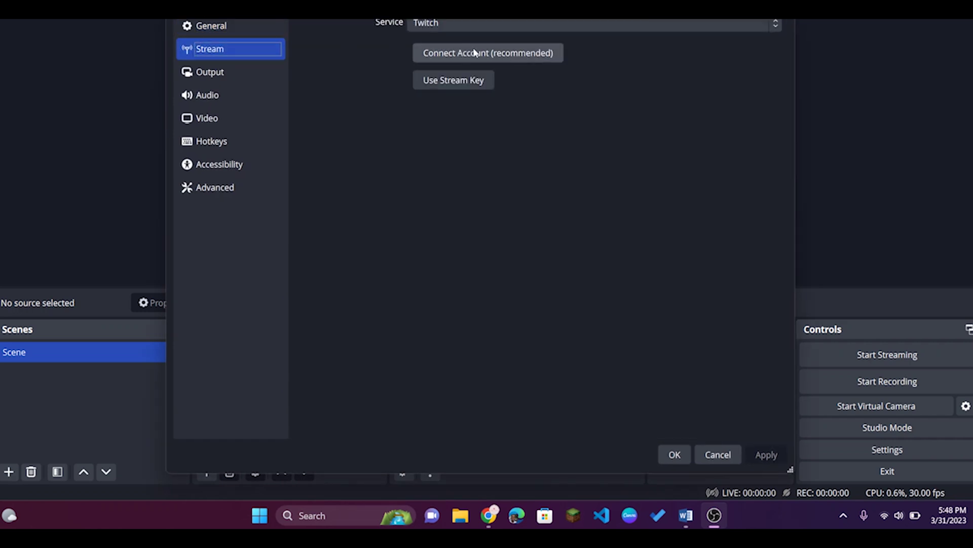
pyautogui.click(481, 23)
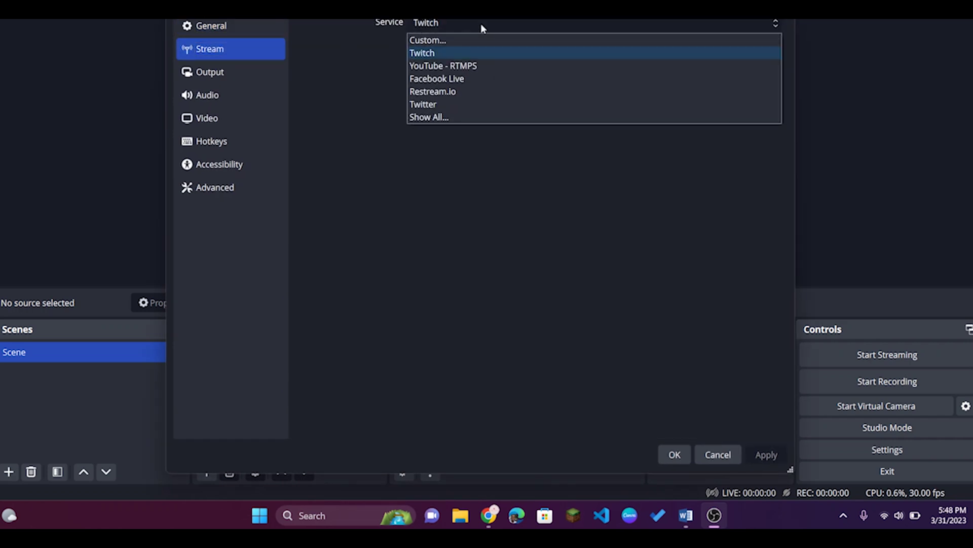
pyautogui.click(481, 65)
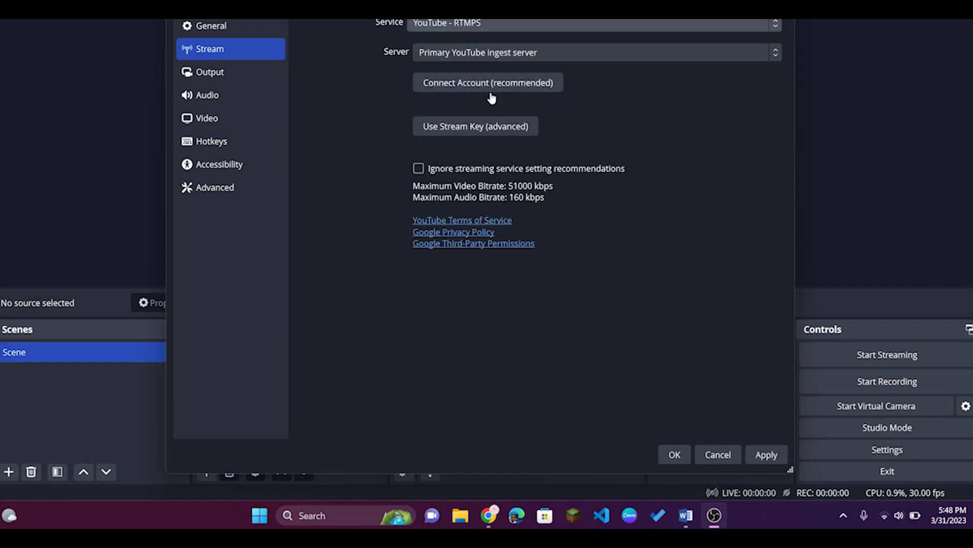
pyautogui.click(490, 87)
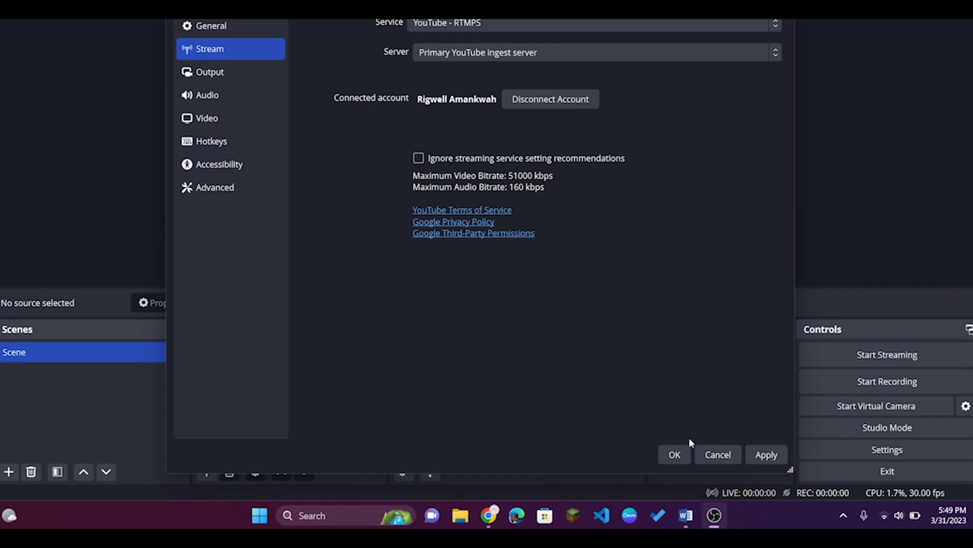
pyautogui.click(766, 455)
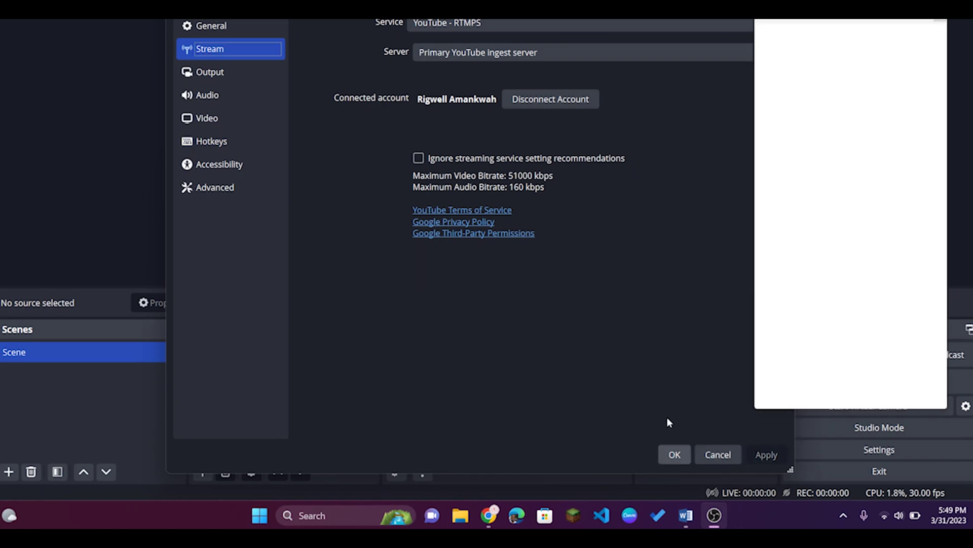
# Review the Output, Audio, Video, Accessibility, Advanced, Hotkeys and General settings
pyautogui.click(253, 74)
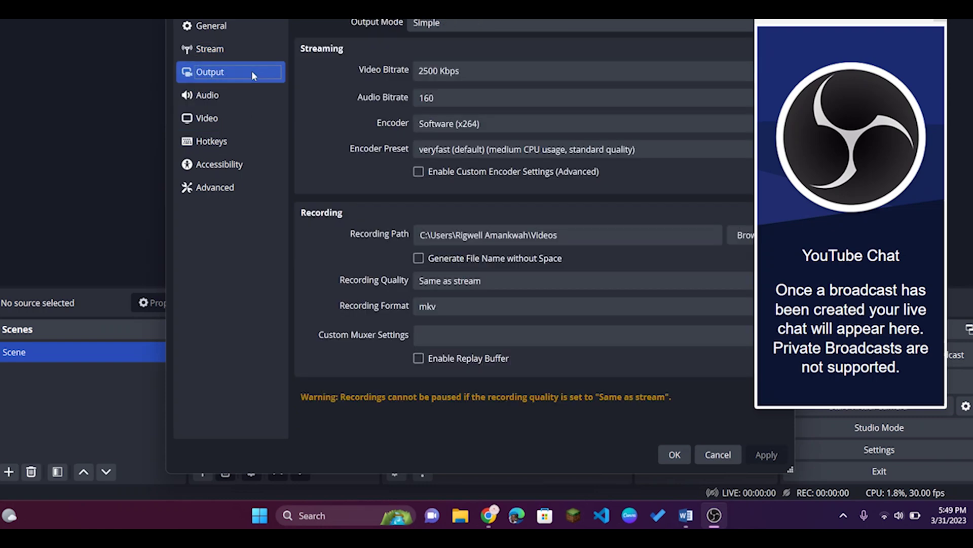
pyautogui.click(254, 95)
pyautogui.click(255, 127)
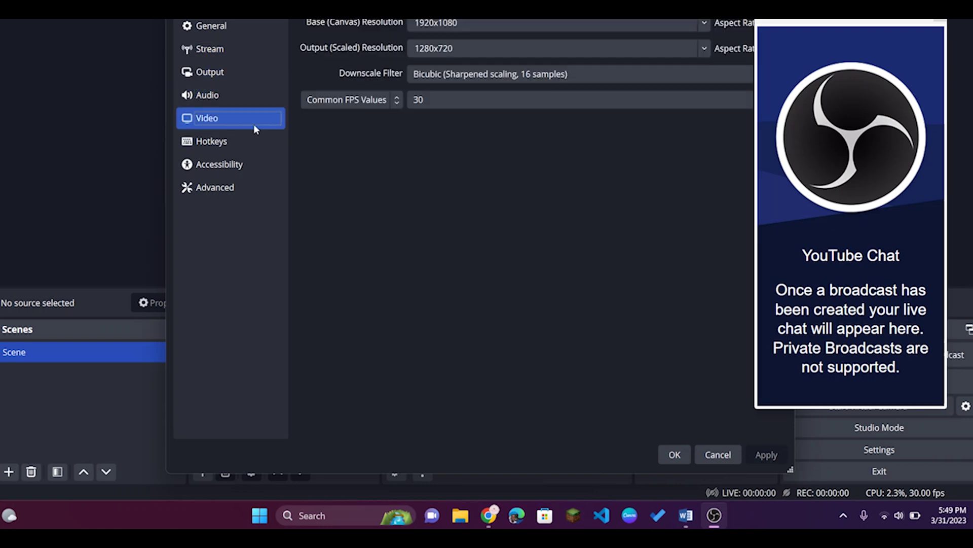
pyautogui.click(238, 160)
pyautogui.click(235, 186)
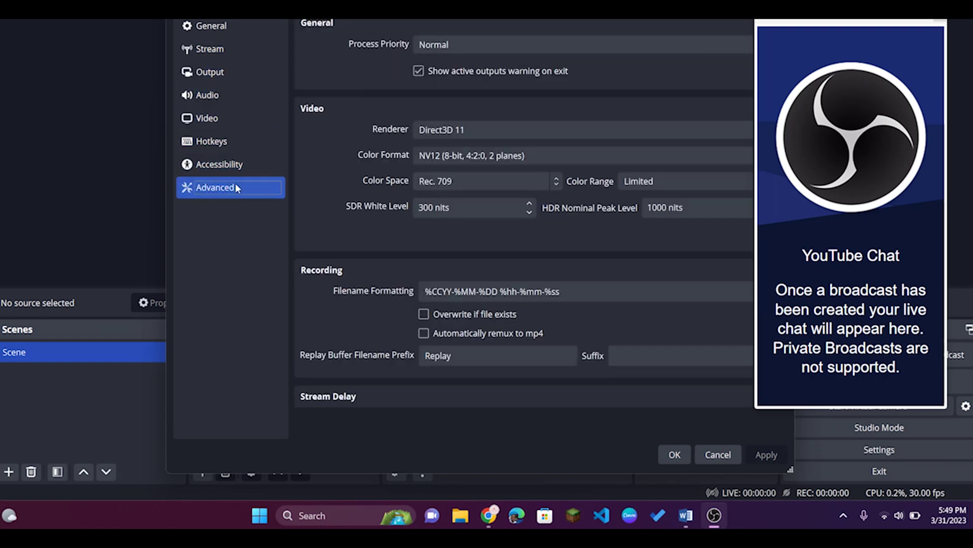
pyautogui.click(234, 144)
pyautogui.click(263, 28)
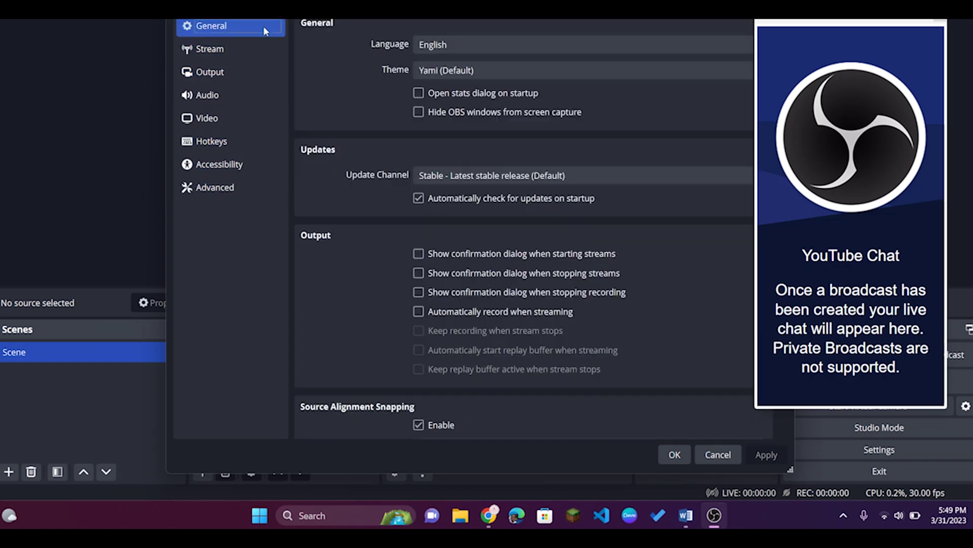
# Close the settings and the floating YouTube Chat window, acknowledging the dockable window notice
pyautogui.click(936, 21)
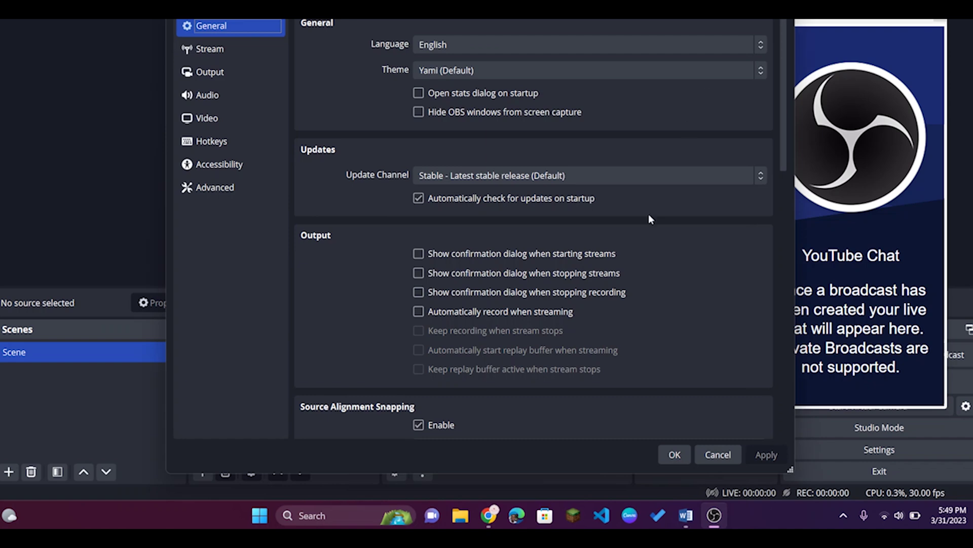
pyautogui.click(687, 458)
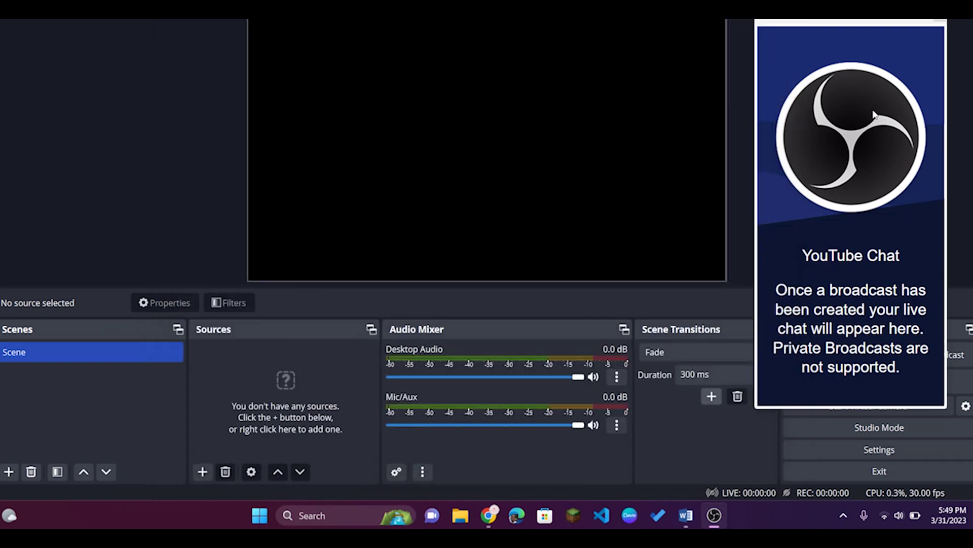
pyautogui.click(939, 20)
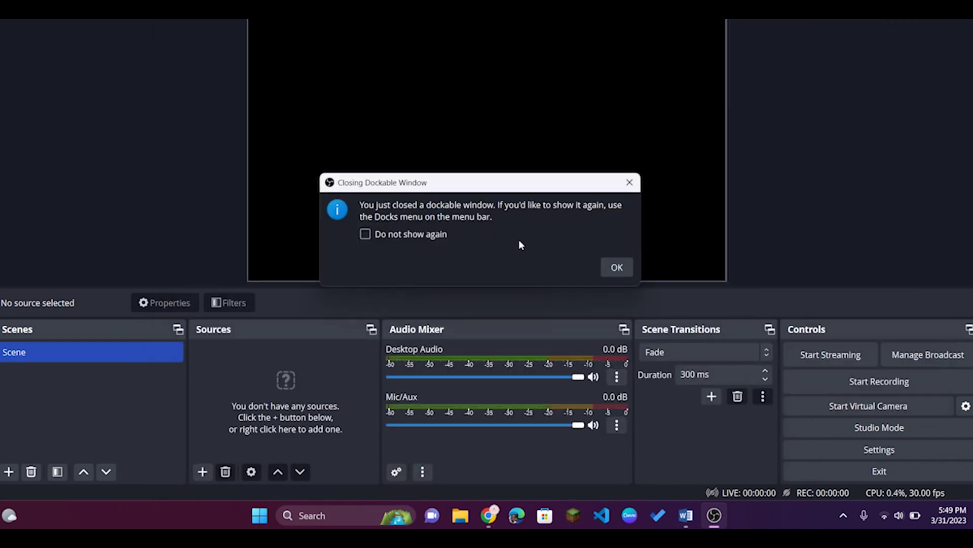
pyautogui.click(617, 268)
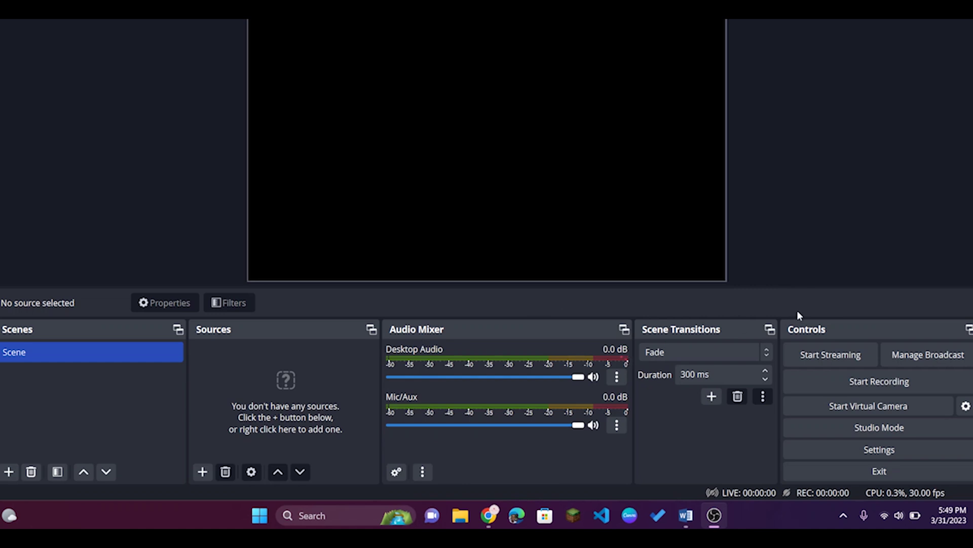
# Look through the source types that can be added to the scene
pyautogui.click(203, 471)
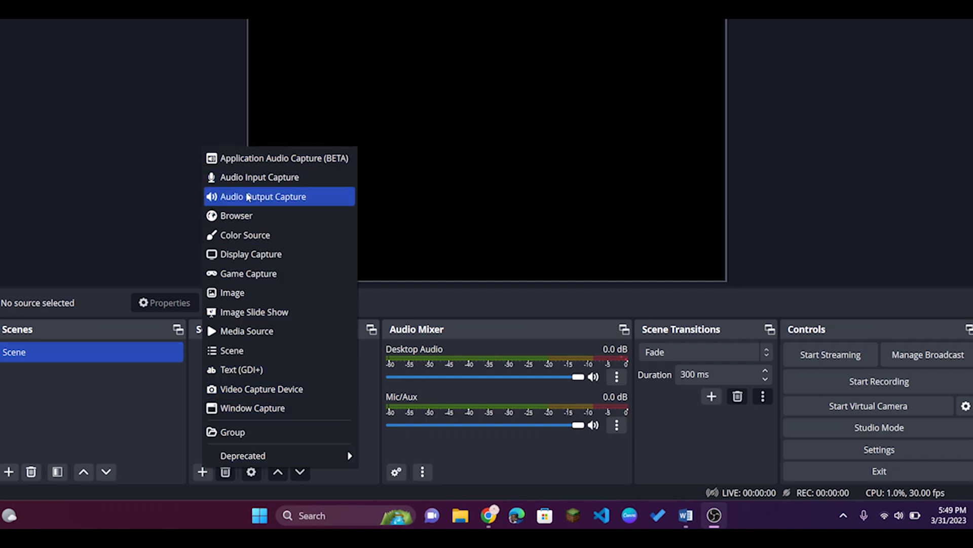
pyautogui.click(260, 350)
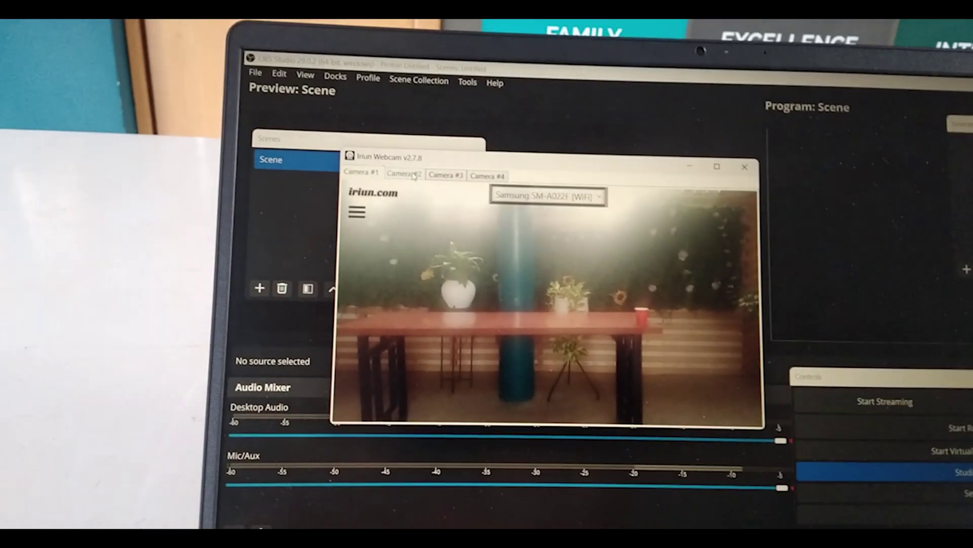
# Leave the Iriun Webcam window and add a new video capture source named "iriun1" to the scene
pyautogui.click(378, 145)
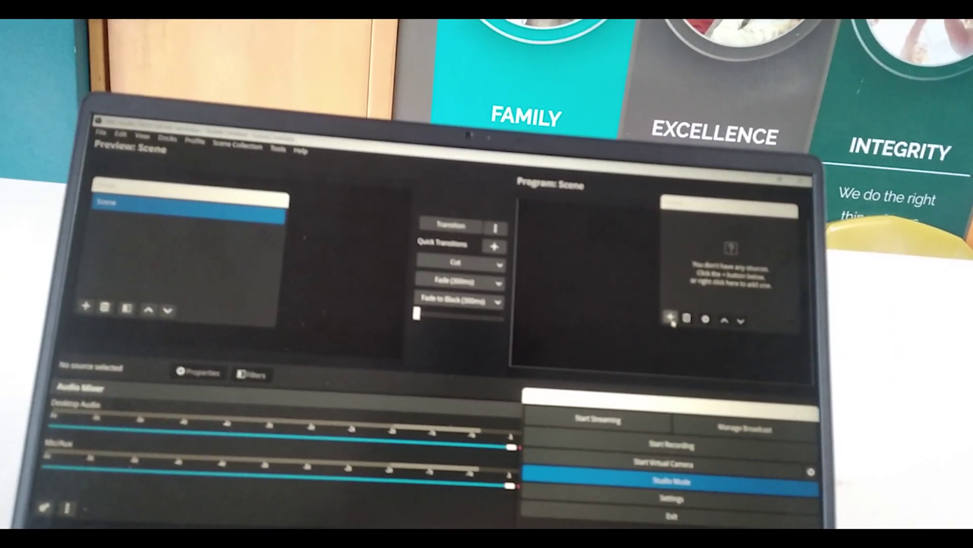
pyautogui.click(705, 304)
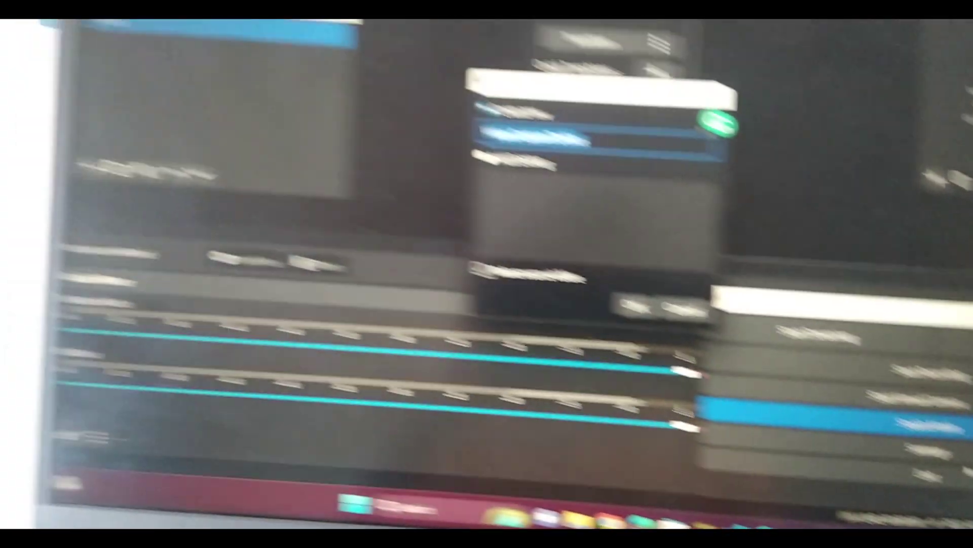
pyautogui.press('BackSpace')
pyautogui.write('iriun b2')
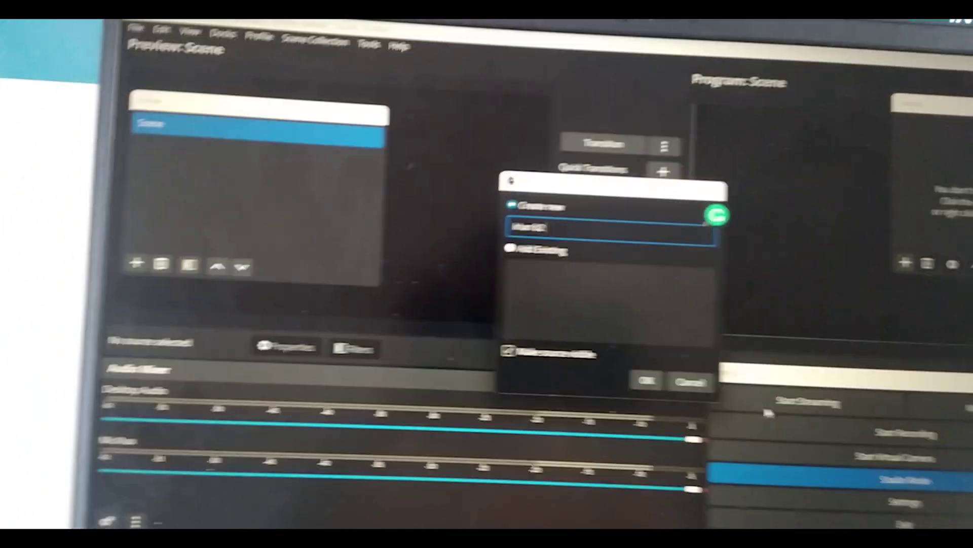
pyautogui.press('BackSpace')
pyautogui.press('BackSpace')
pyautogui.press('BackSpace')
pyautogui.write('2')
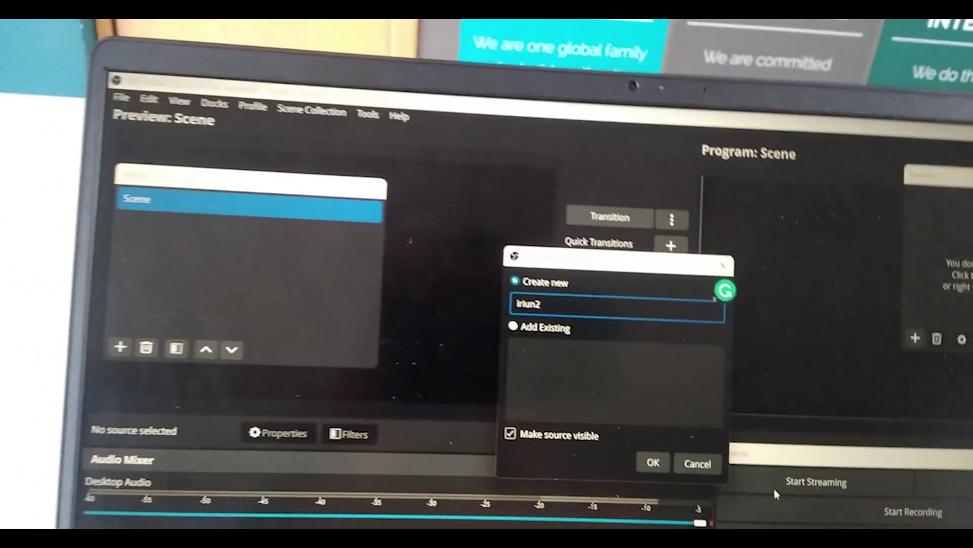
pyautogui.press('BackSpace')
pyautogui.write('1')
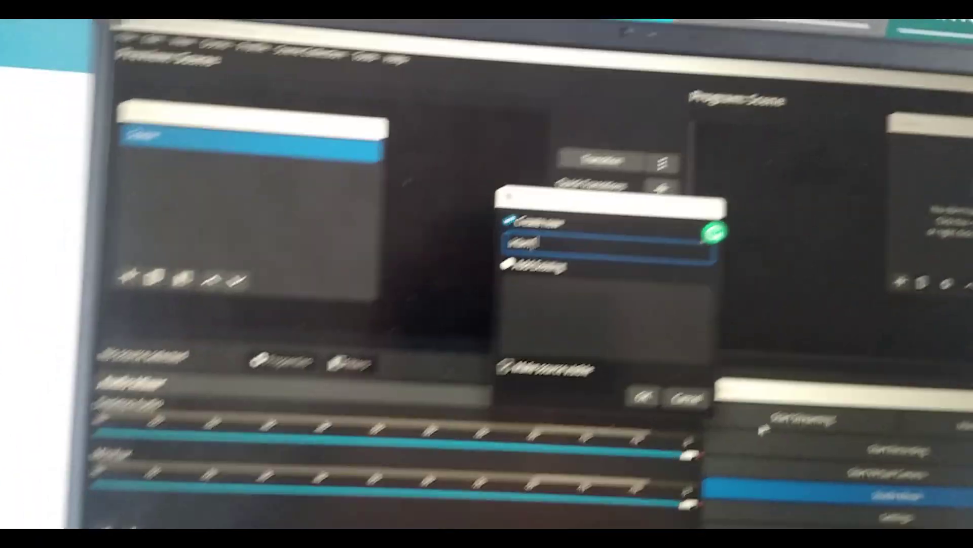
pyautogui.press('Return')
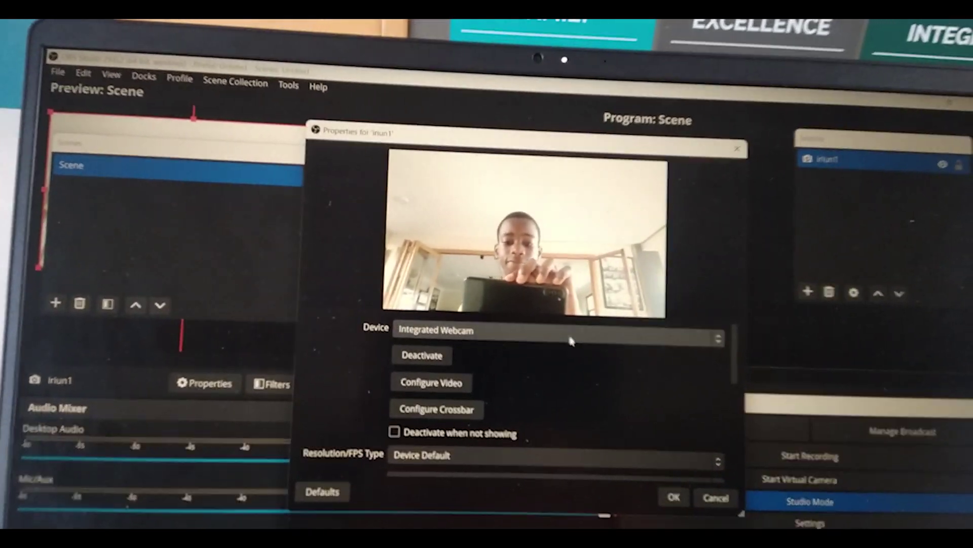
# Set the iriun1 source's device to Iriun Webcam and accept its properties
pyautogui.click(608, 321)
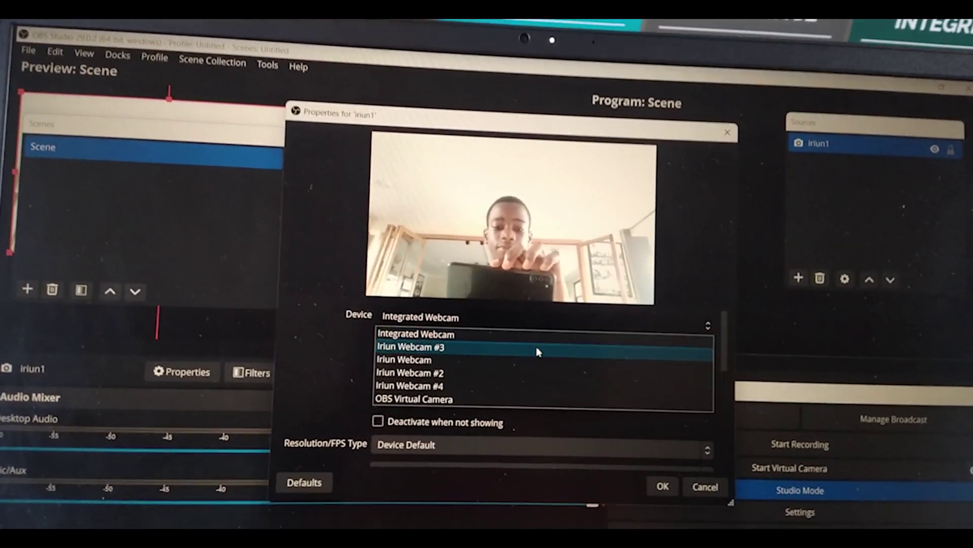
pyautogui.click(540, 364)
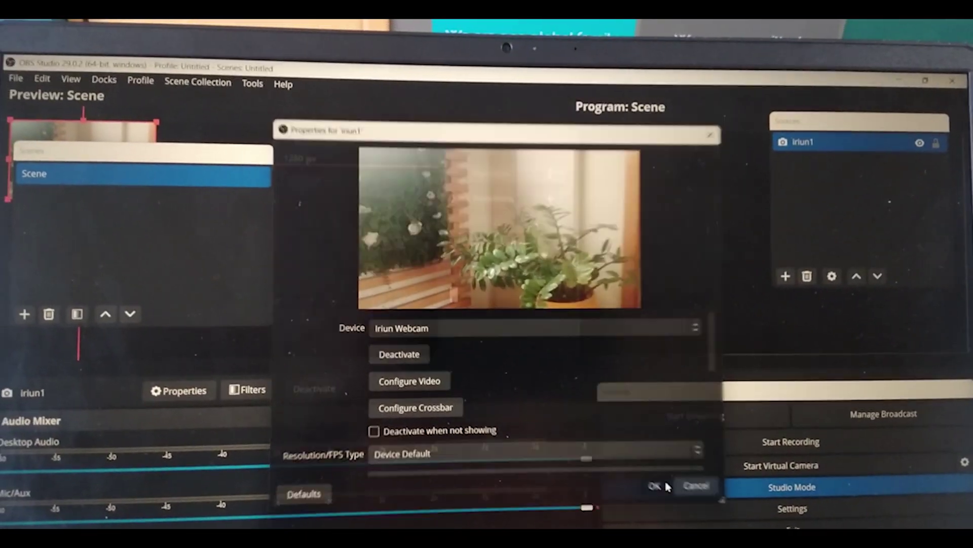
pyautogui.click(636, 494)
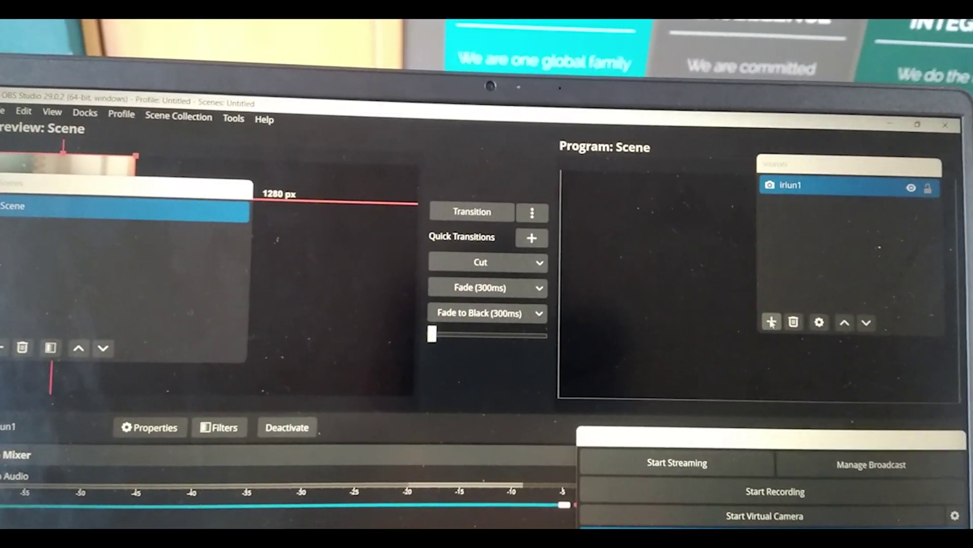
# Add a second video capture source named "iriun 2" with Iriun Webcam #2 as its device
pyautogui.click(772, 322)
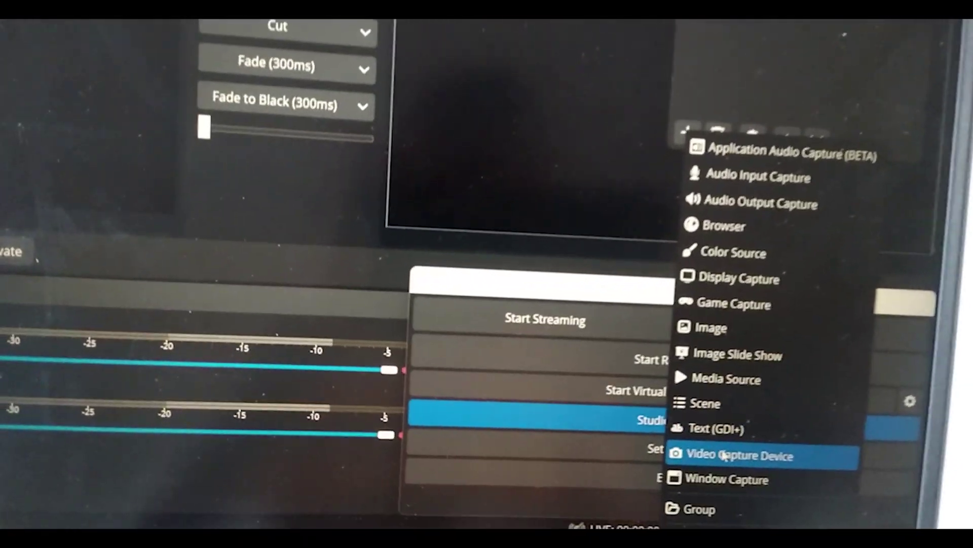
pyautogui.click(726, 405)
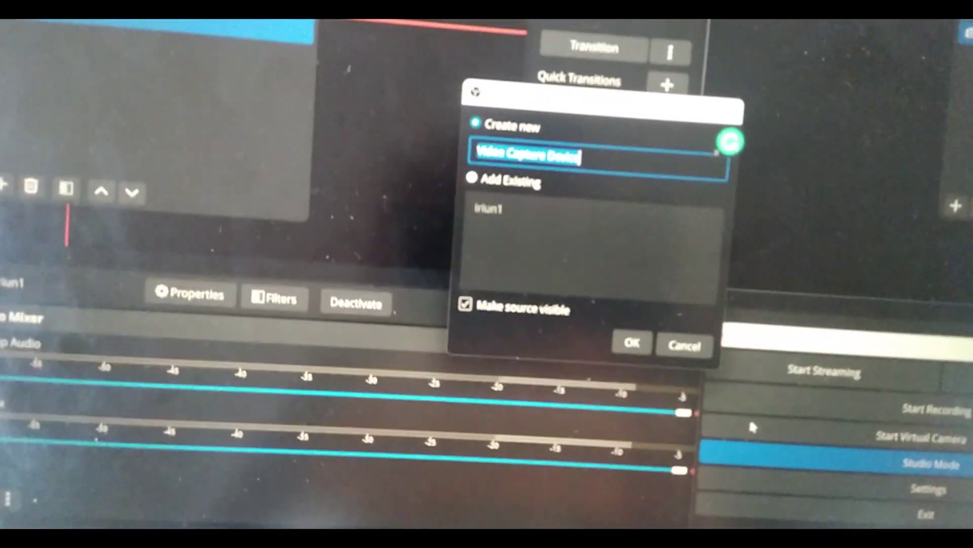
pyautogui.write('iriun')
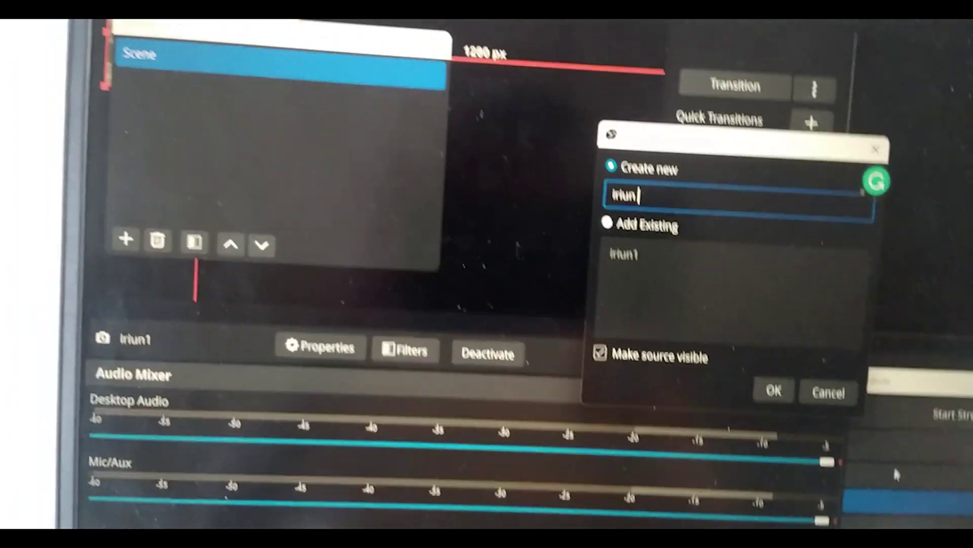
pyautogui.write(' 2')
pyautogui.press('Return')
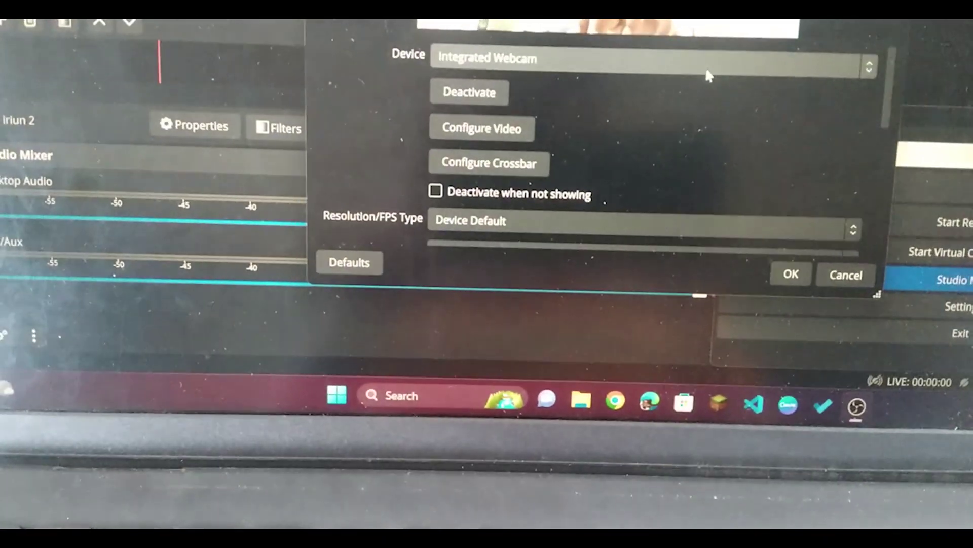
pyautogui.click(740, 96)
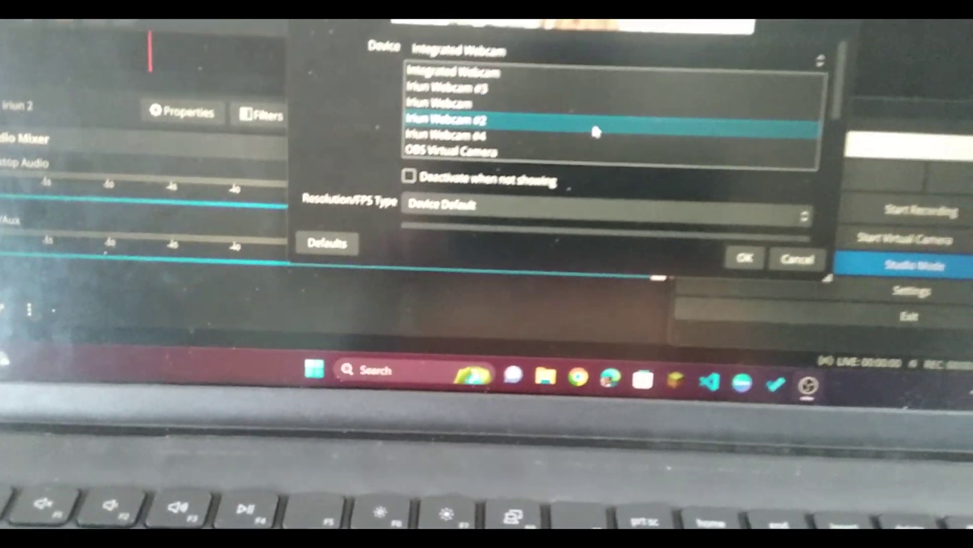
pyautogui.click(608, 113)
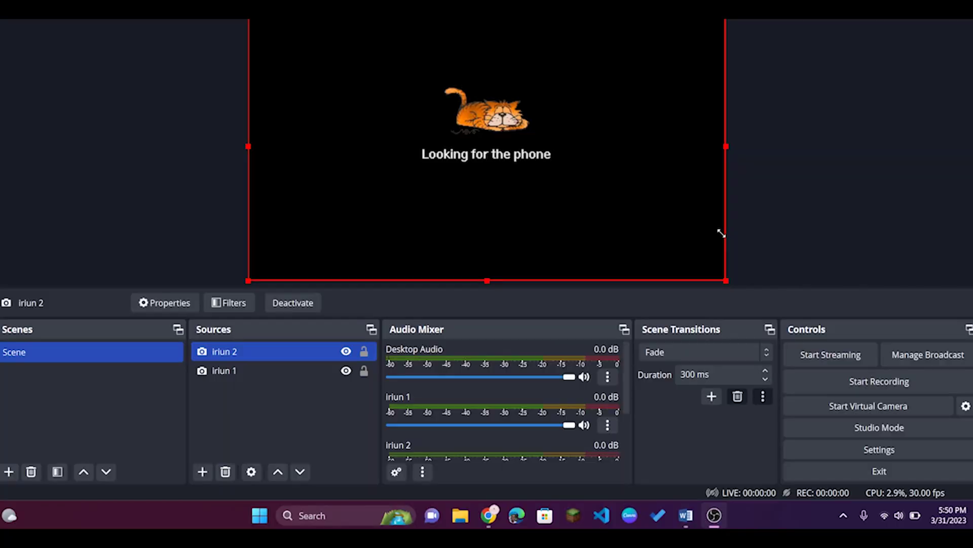
# Undock the Sources list beside the preview and add a new media source under its default name
pyautogui.click(278, 409)
pyautogui.moveTo(296, 330); pyautogui.dragTo(826, 45)
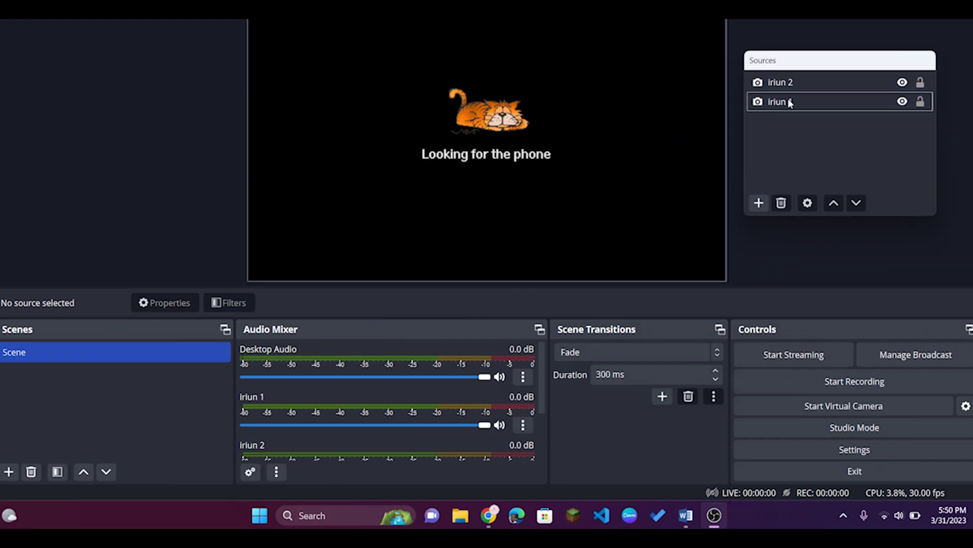
pyautogui.click(759, 205)
pyautogui.click(816, 395)
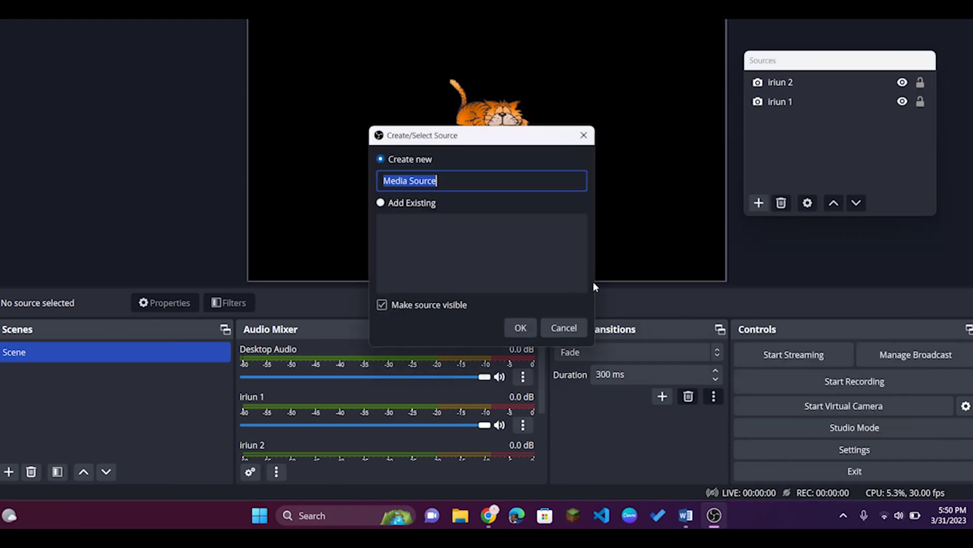
pyautogui.click(519, 328)
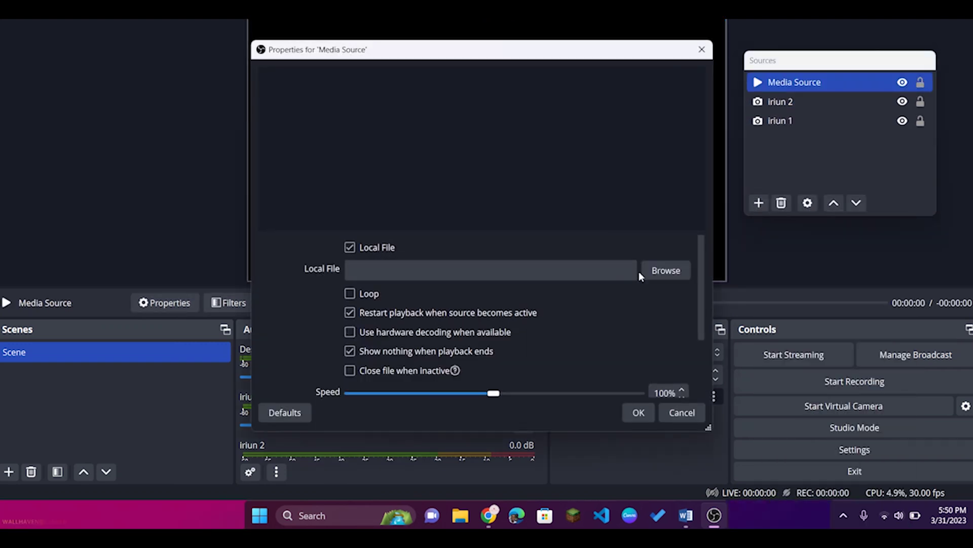
# Load RE Outro.mp4 from the Videos folder inside the YouTube folder as the media source's local file
pyautogui.click(654, 270)
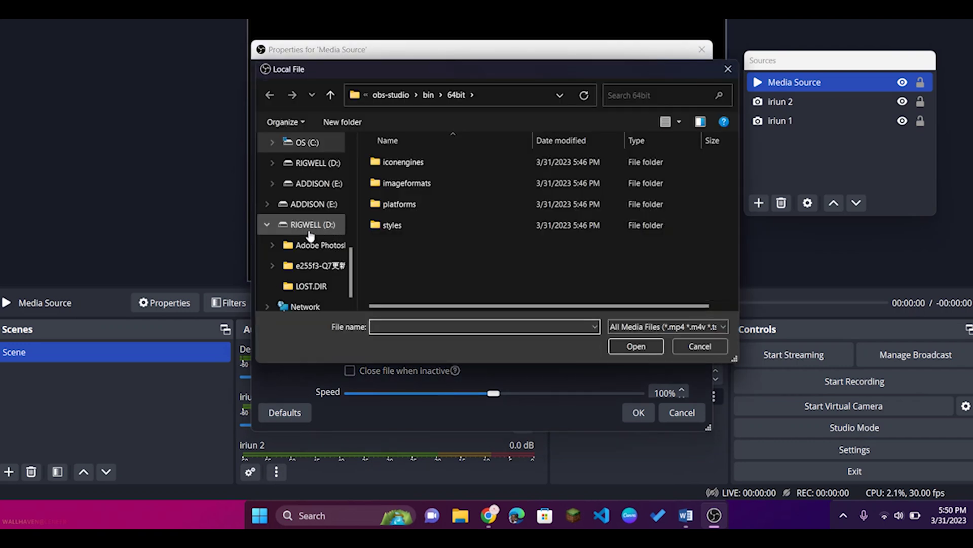
pyautogui.scroll(10, 310, 234)
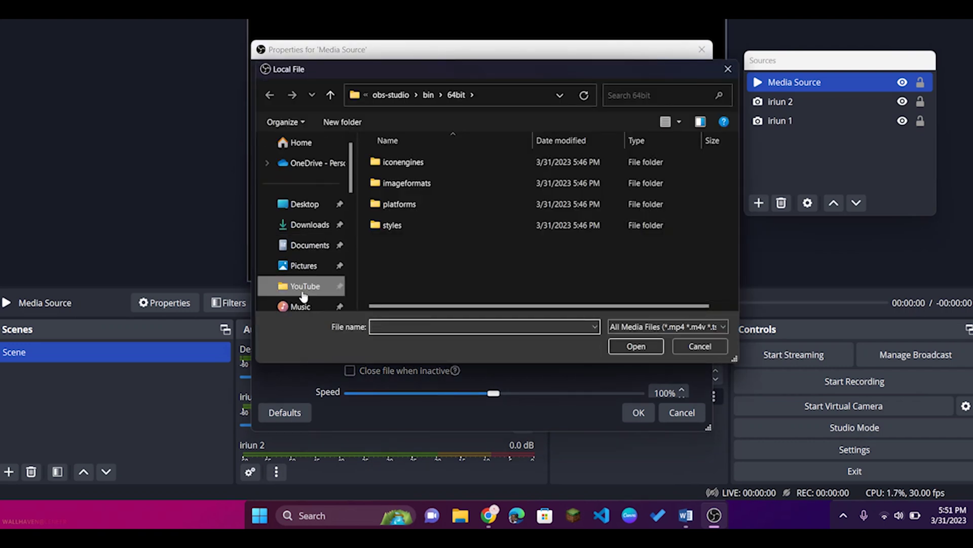
pyautogui.click(303, 290)
pyautogui.doubleClick(445, 163)
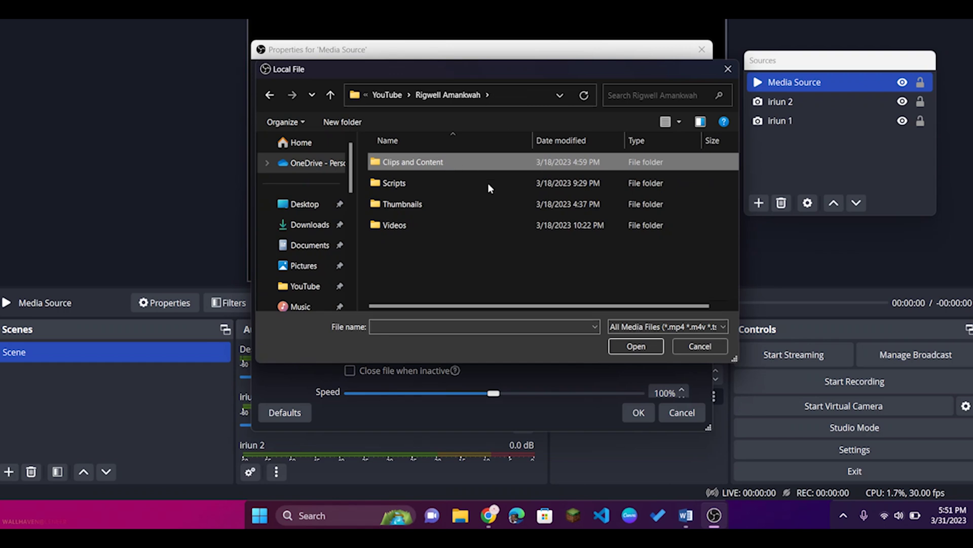
pyautogui.doubleClick(473, 223)
pyautogui.doubleClick(534, 178)
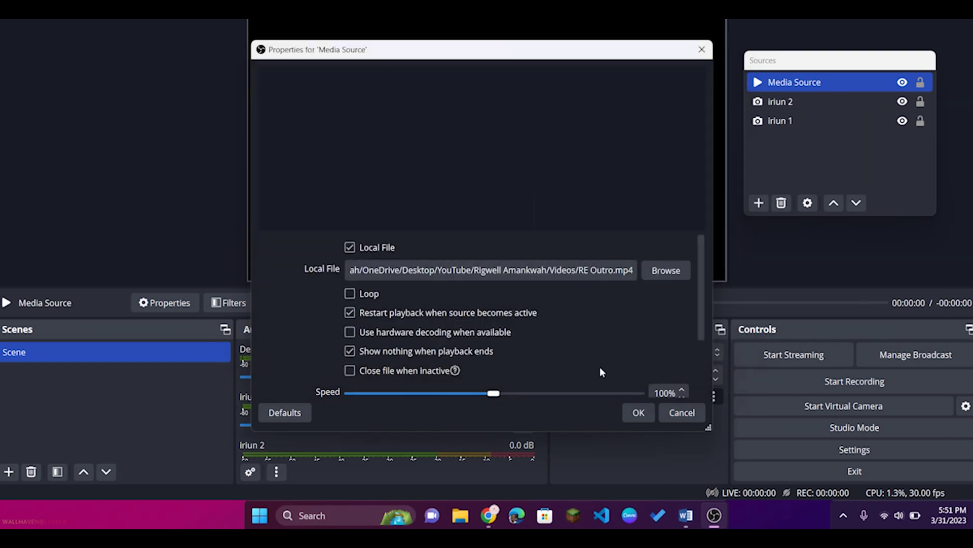
pyautogui.click(651, 414)
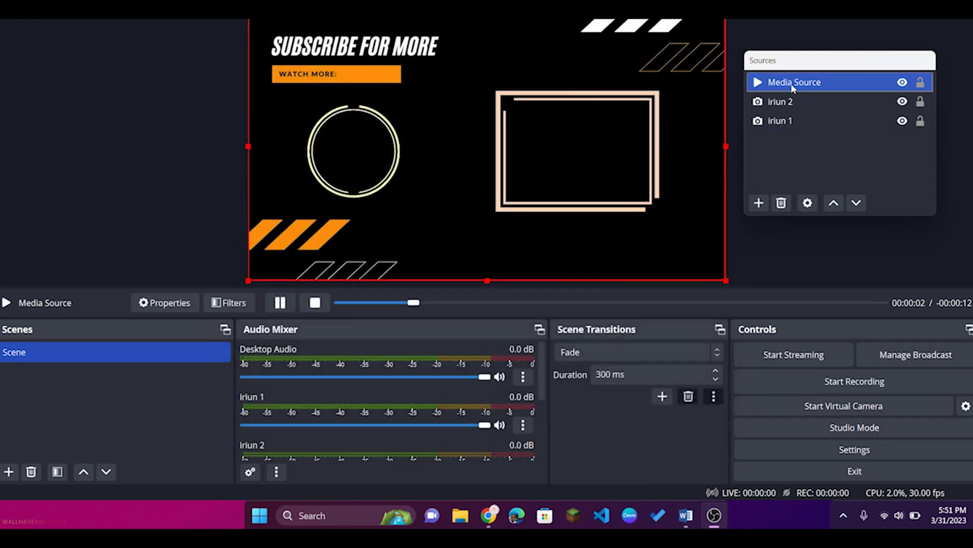
# Delete the media source and dock the Sources list back between Scenes and Audio Mixer
pyautogui.press('Delete')
pyautogui.press('Return')
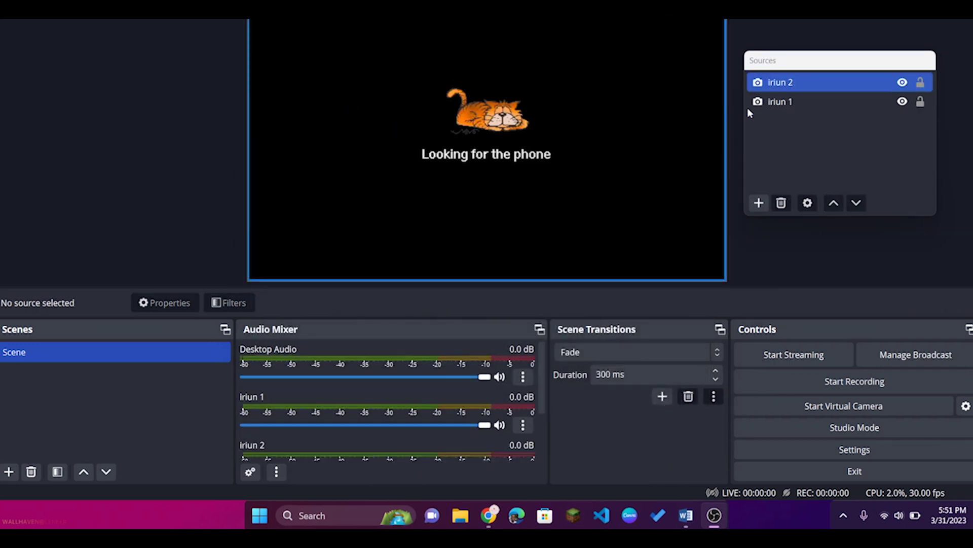
pyautogui.moveTo(793, 67); pyautogui.dragTo(223, 335)
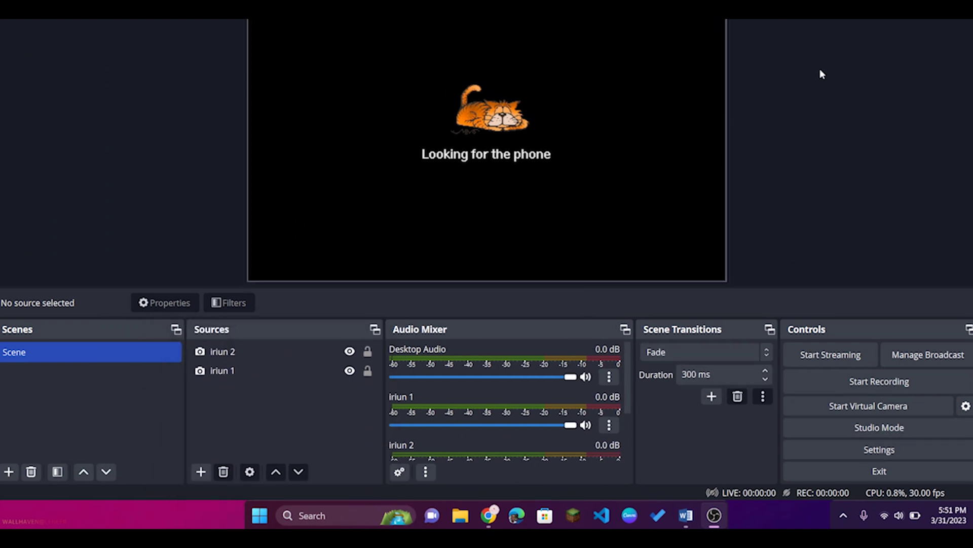
# Add an image source named "RE" using "575 Yards - Panipat - Option 1.jpeg" from the Saved Pictures folder
pyautogui.click(201, 472)
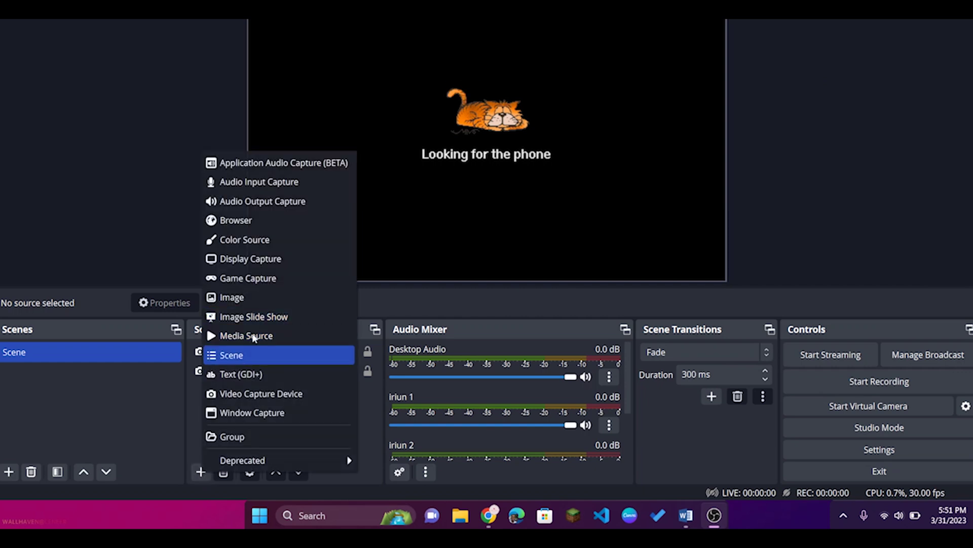
pyautogui.click(269, 297)
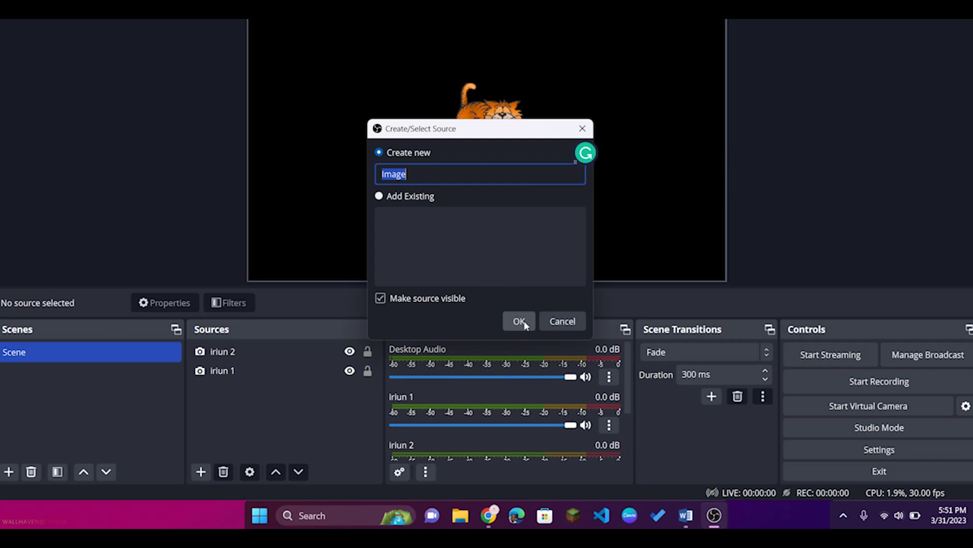
pyautogui.write('RE')
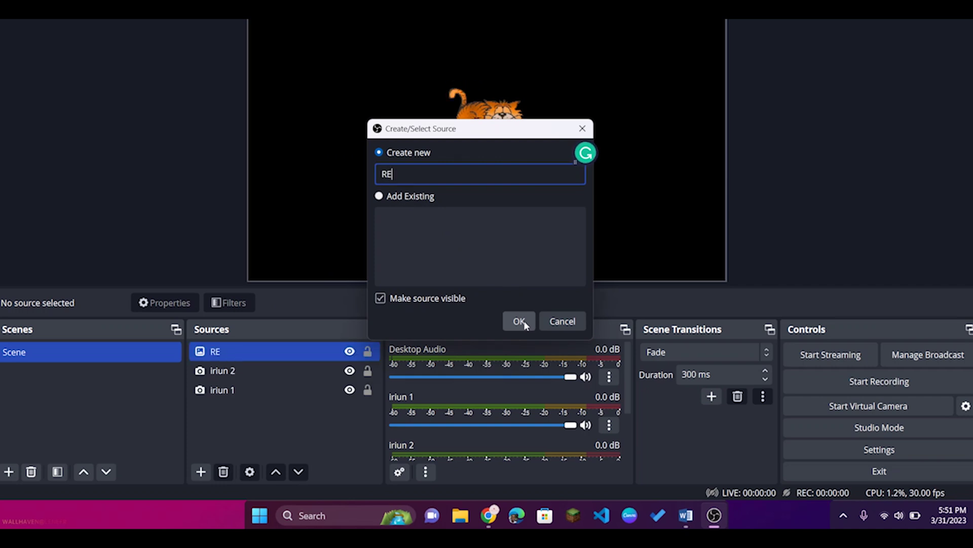
pyautogui.click(525, 323)
pyautogui.click(667, 246)
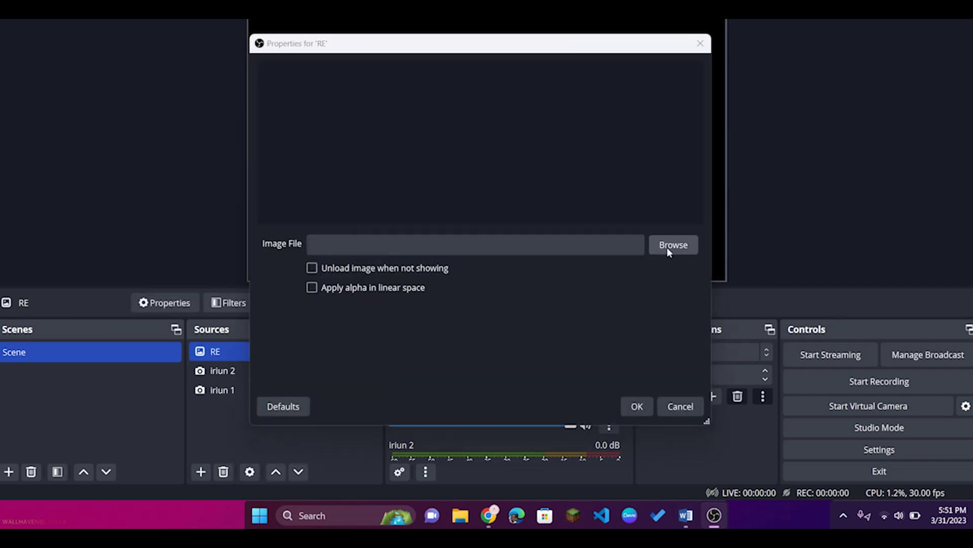
pyautogui.click(294, 245)
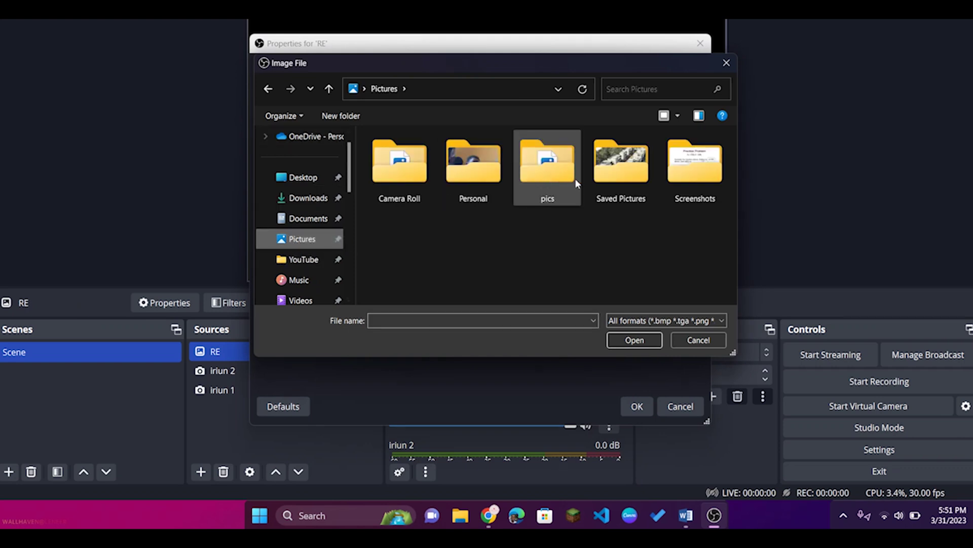
pyautogui.doubleClick(608, 180)
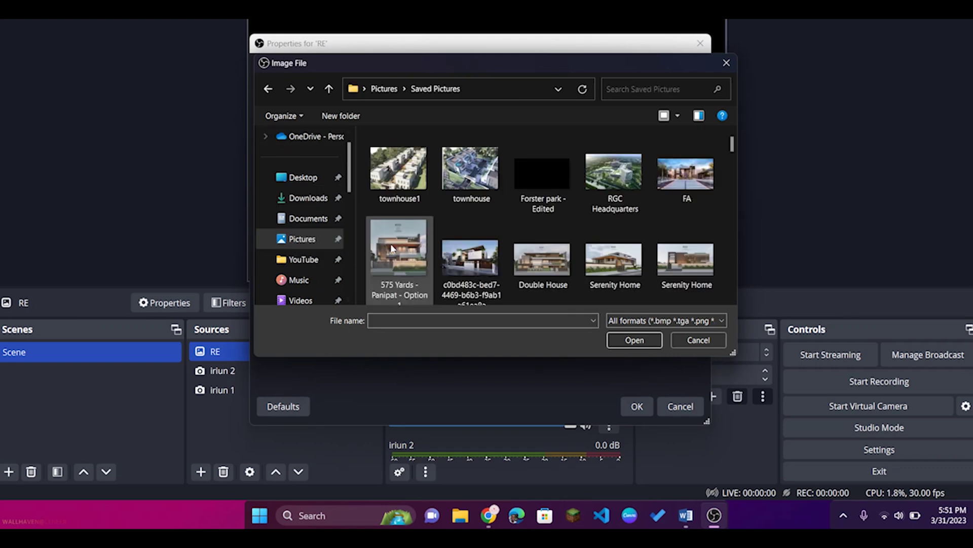
pyautogui.doubleClick(391, 243)
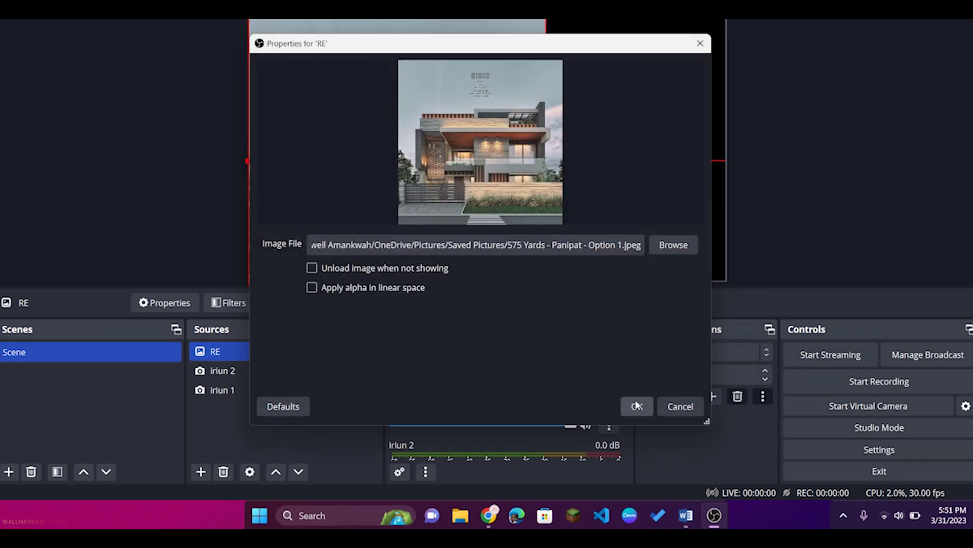
pyautogui.click(637, 405)
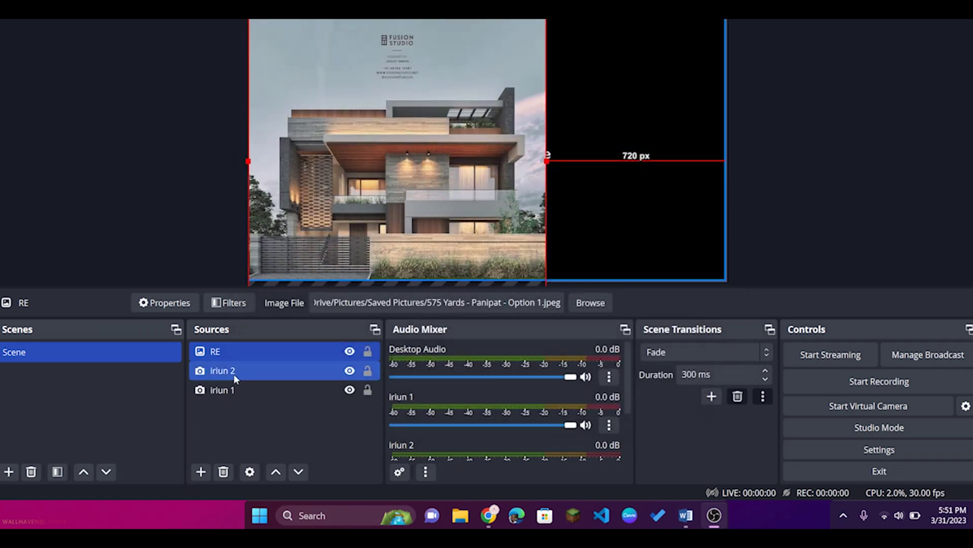
# Hide and show the RE image, move it to about 324 px from the canvas's left edge, and keep it selected
pyautogui.click(350, 352)
pyautogui.click(349, 352)
pyautogui.moveTo(498, 193); pyautogui.dragTo(579, 189)
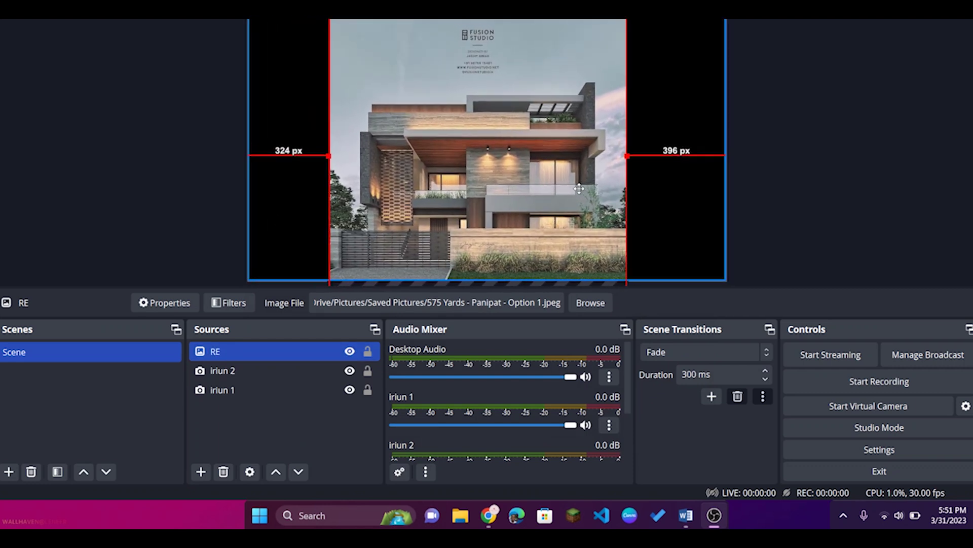
pyautogui.click(704, 248)
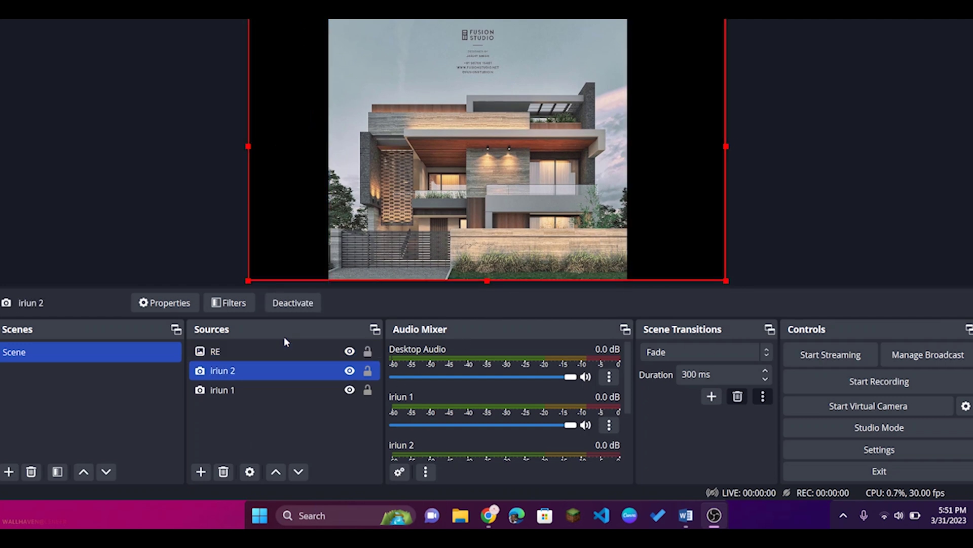
pyautogui.click(285, 349)
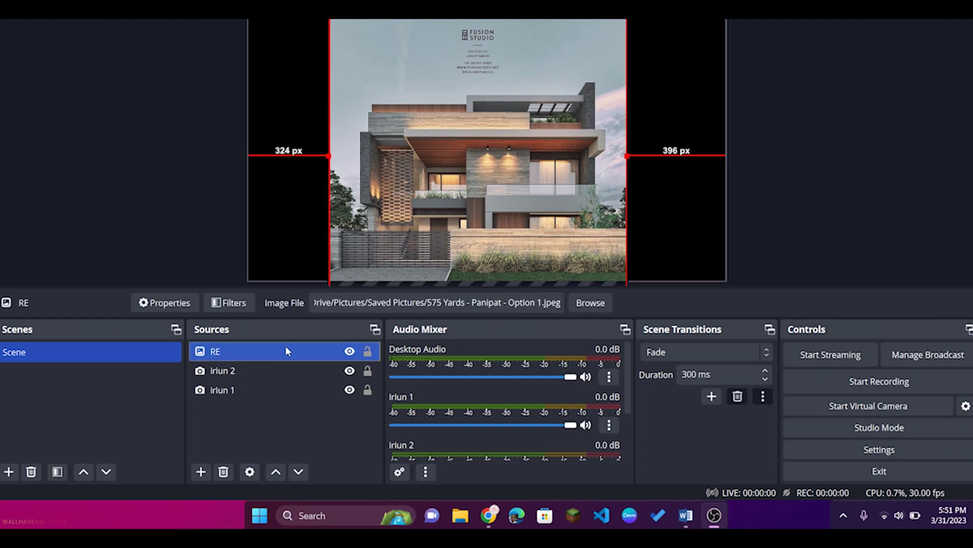
# Add a media source that plays RE Outro.mp4 from the Videos folder within the YouTube folder
pyautogui.click(201, 472)
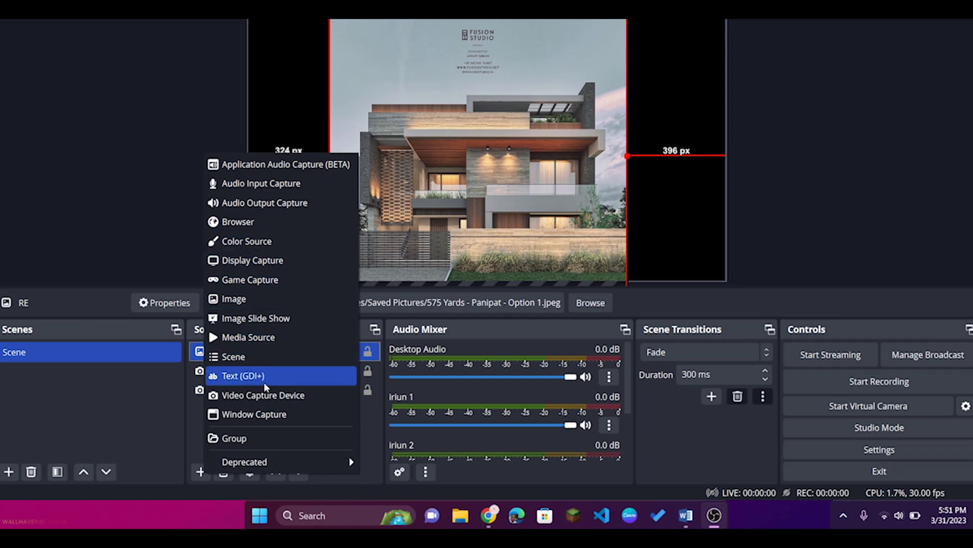
pyautogui.click(266, 337)
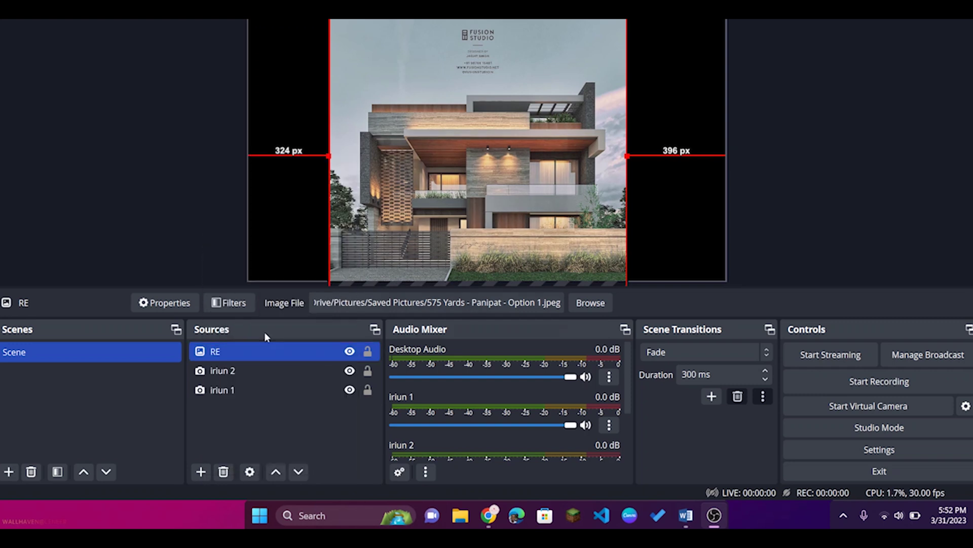
pyautogui.click(532, 325)
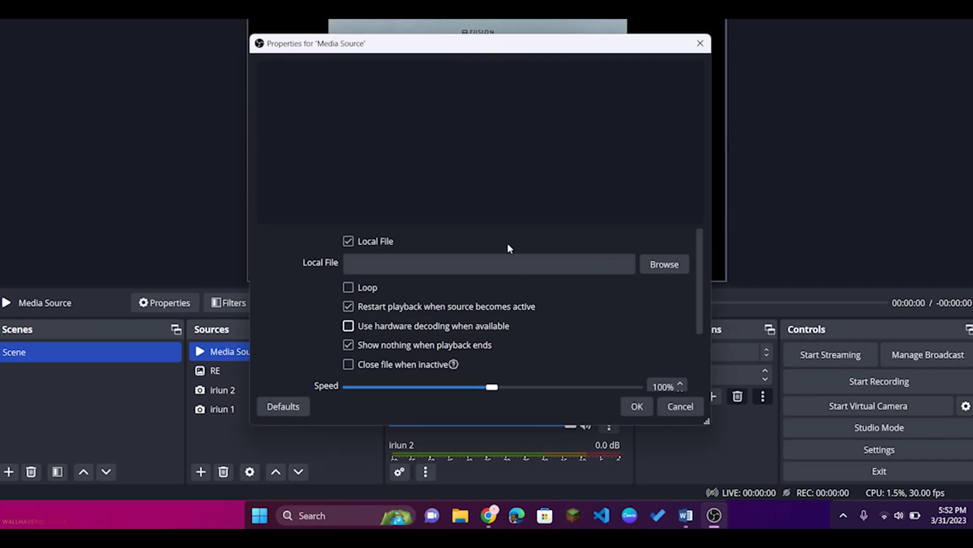
pyautogui.click(650, 264)
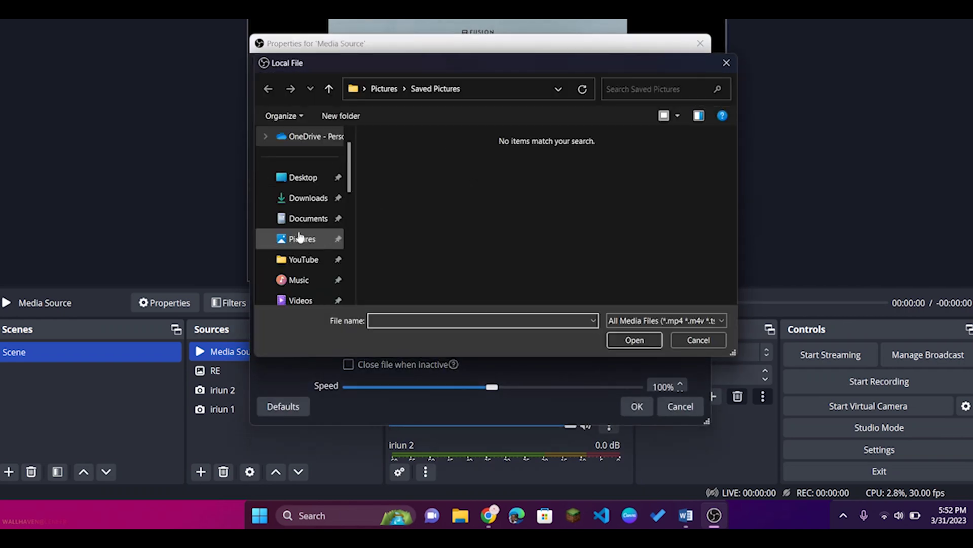
pyautogui.click(296, 259)
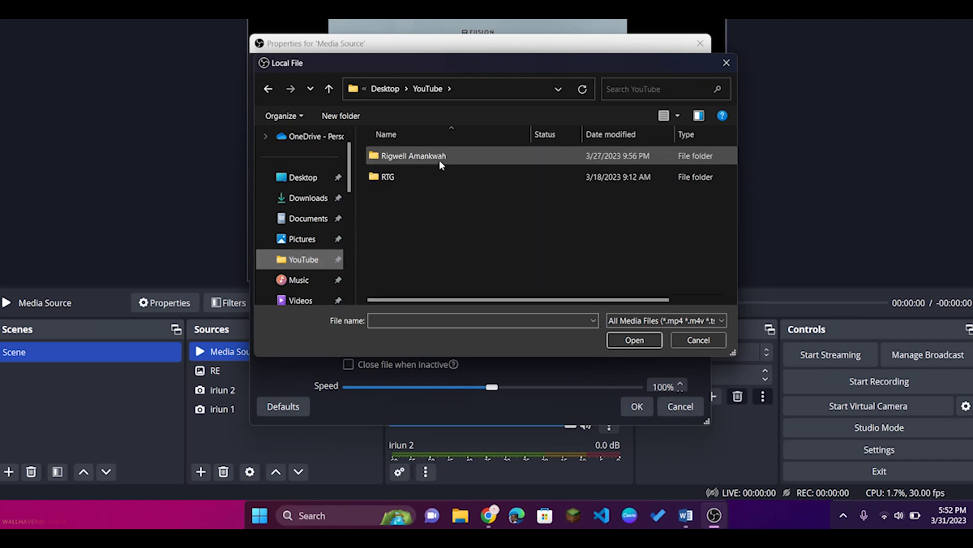
pyautogui.doubleClick(439, 158)
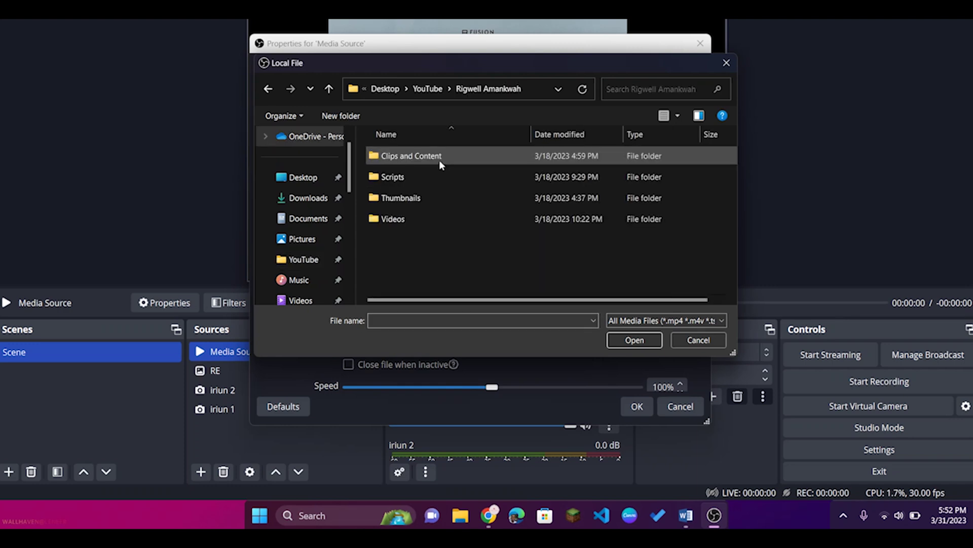
pyautogui.doubleClick(437, 221)
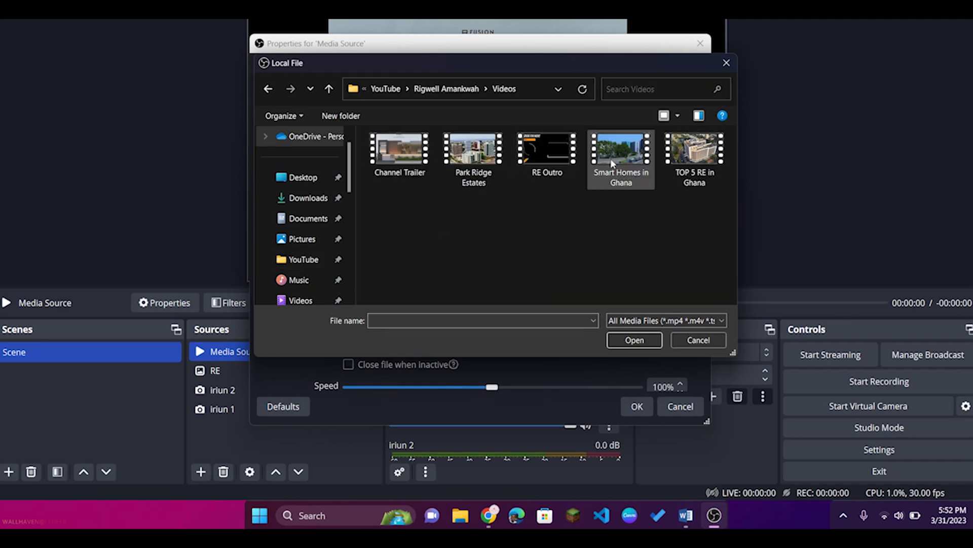
pyautogui.doubleClick(537, 150)
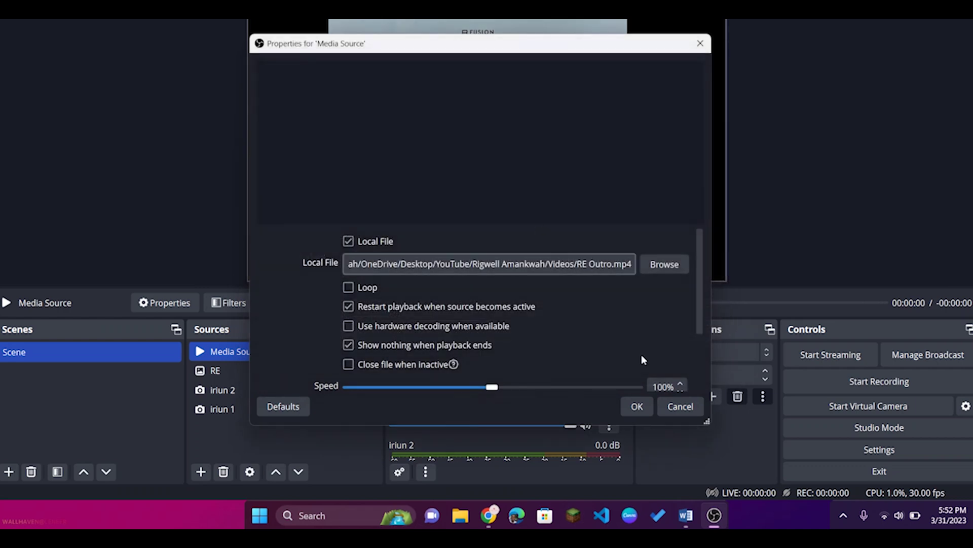
pyautogui.click(637, 406)
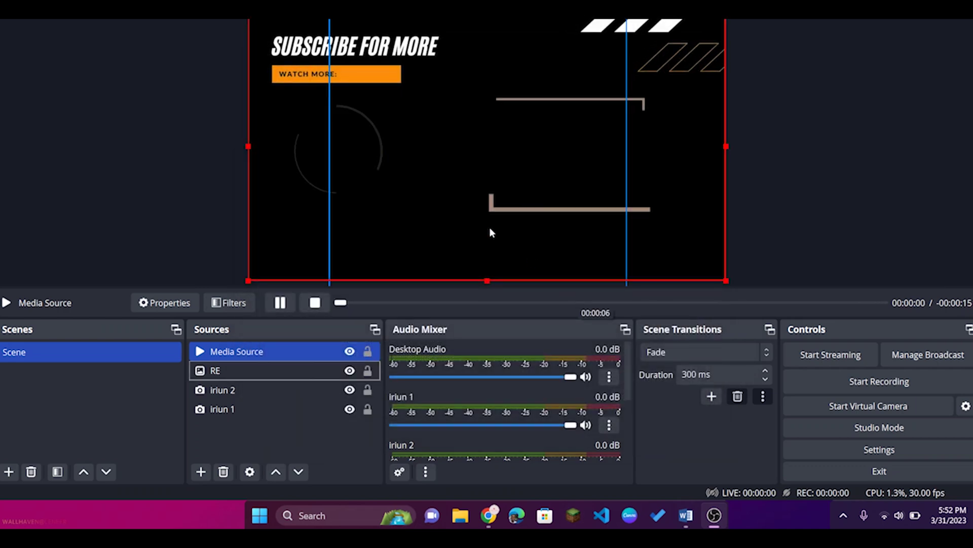
# Enable looping for the RE Outro media source in its properties
pyautogui.press('Down')
pyautogui.press('Down')
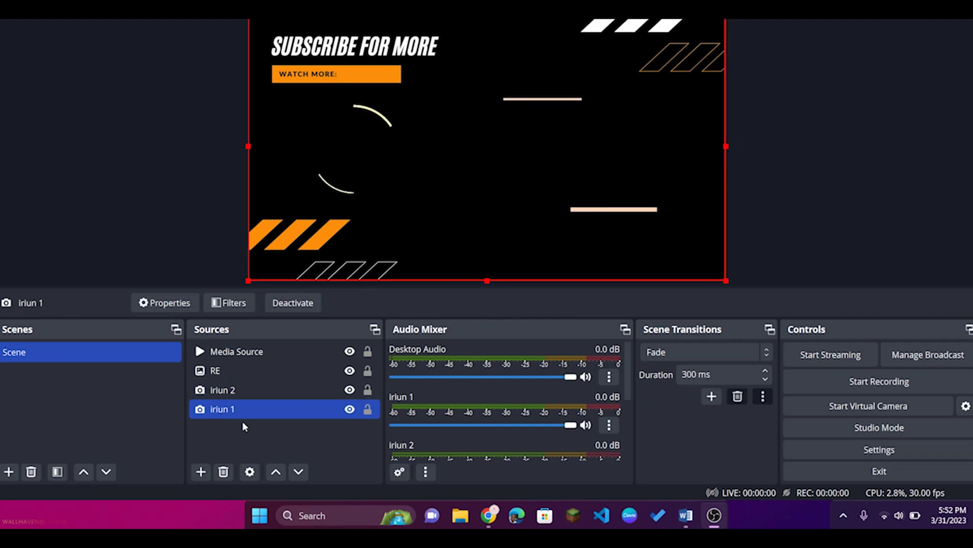
pyautogui.keyDown('ctrl'); pyautogui.click(253, 383); pyautogui.keyUp('ctrl')
pyautogui.click(260, 358)
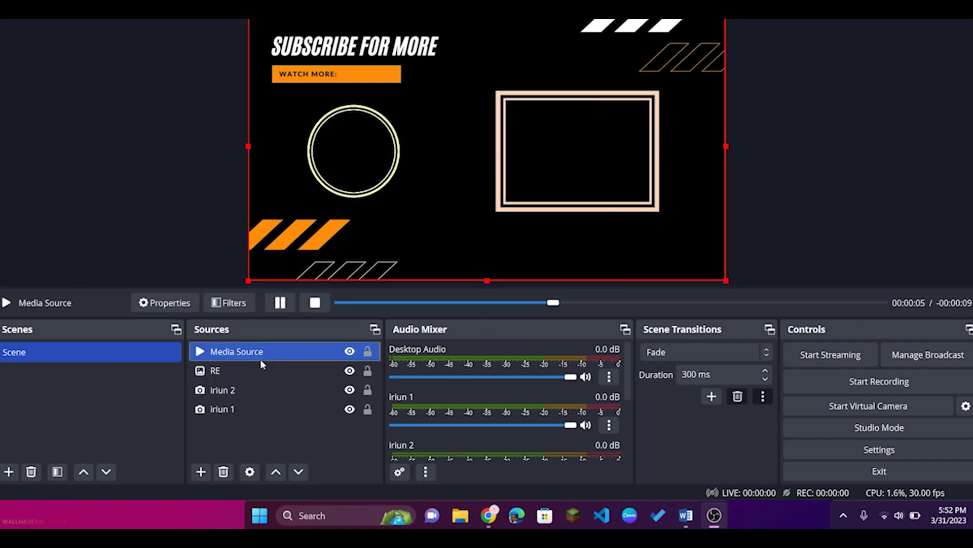
pyautogui.click(258, 470)
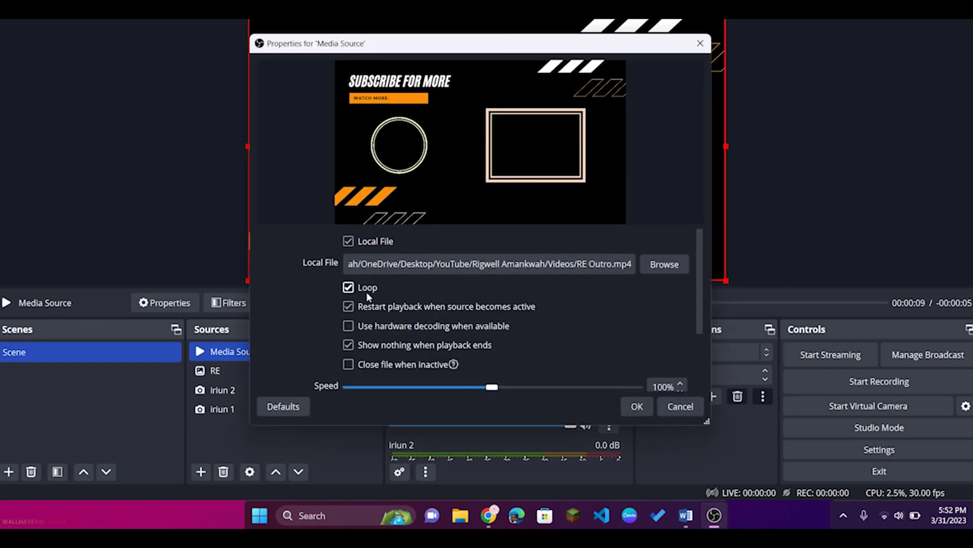
pyautogui.click(635, 407)
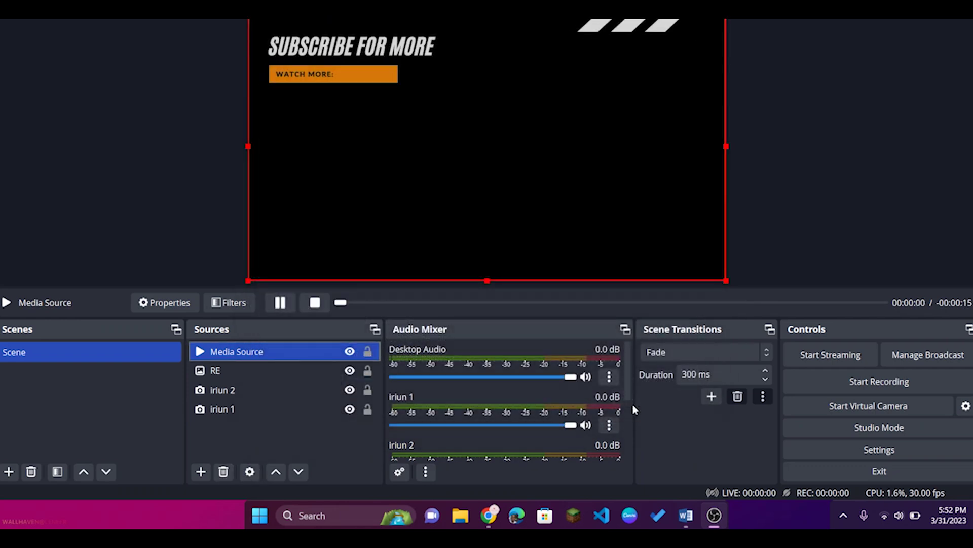
# Skip ahead in the looping media source and stop its playback, then hide and show the RE image
pyautogui.click(755, 306)
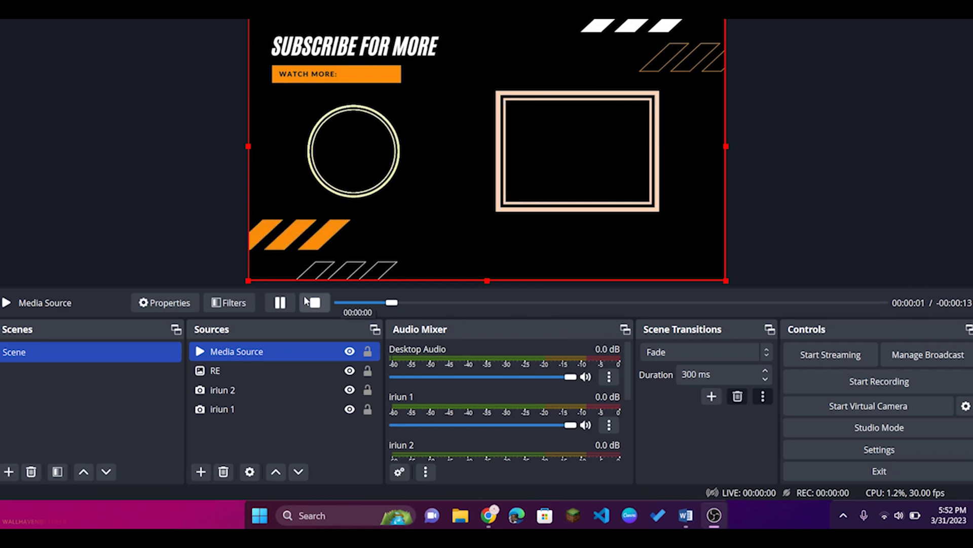
pyautogui.click(321, 302)
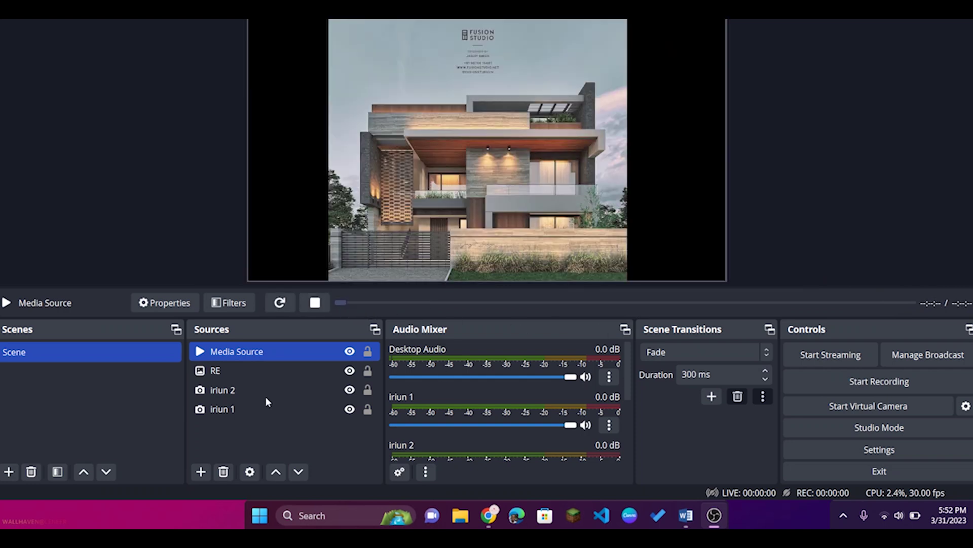
pyautogui.click(349, 370)
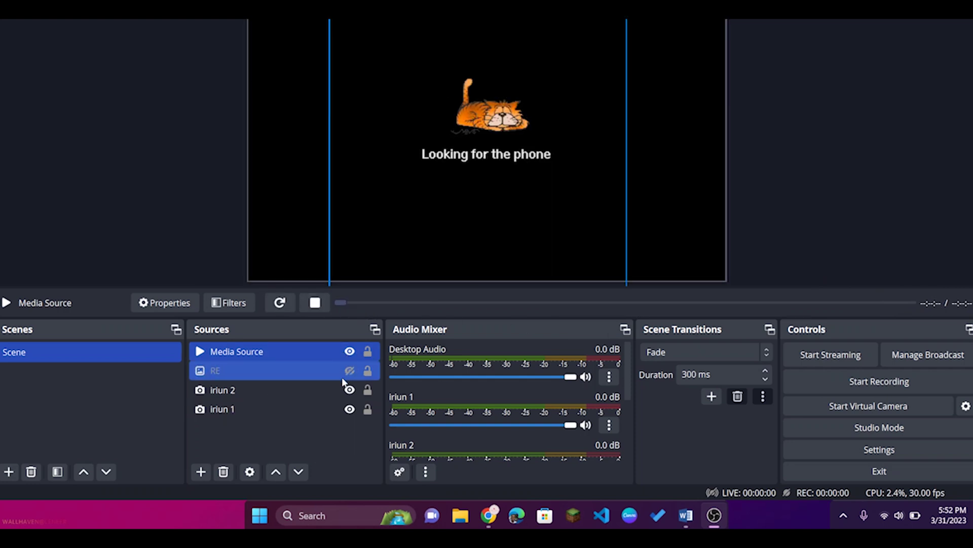
pyautogui.click(356, 371)
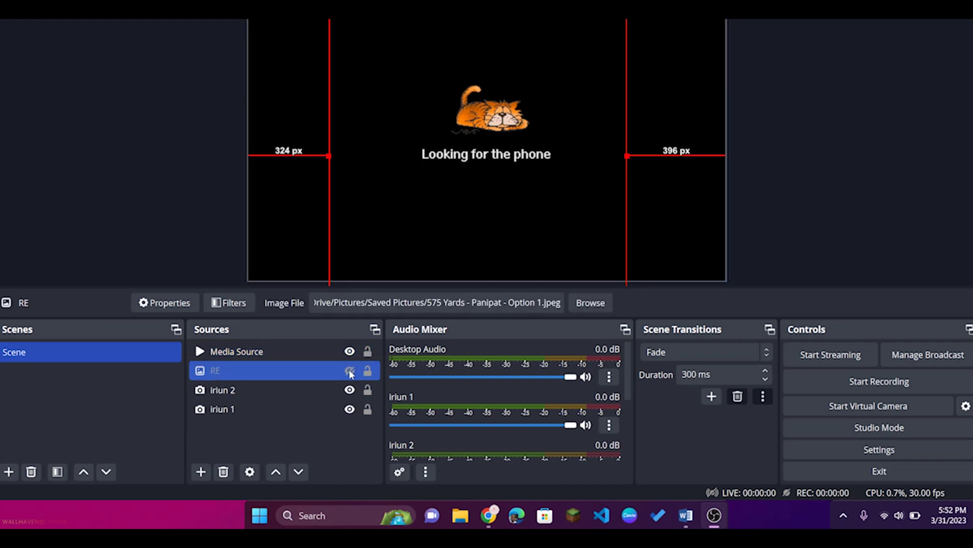
pyautogui.click(348, 372)
# Launch EasyWorship 7 and continue past its registration window with the Free Edition
pyautogui.click(201, 472)
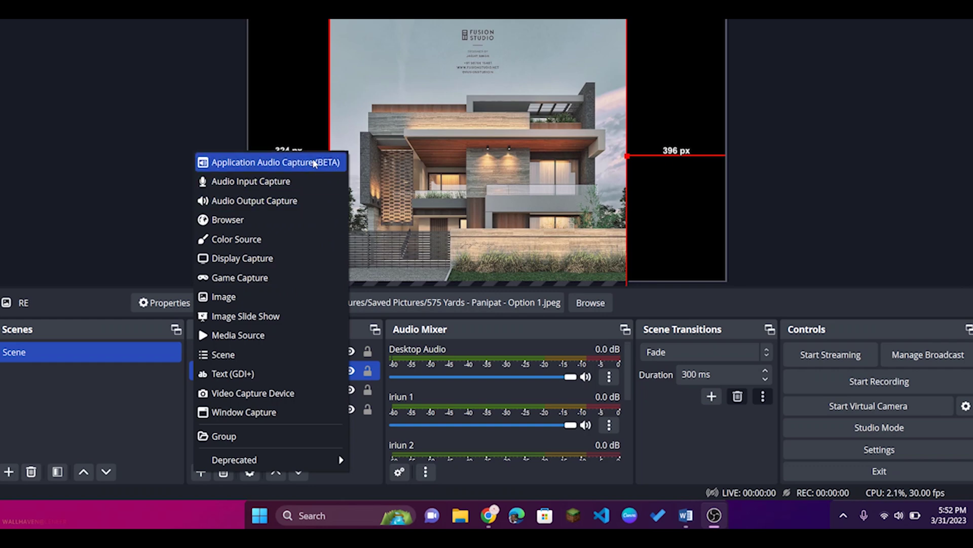
pyautogui.press('super')
pyautogui.write('easy')
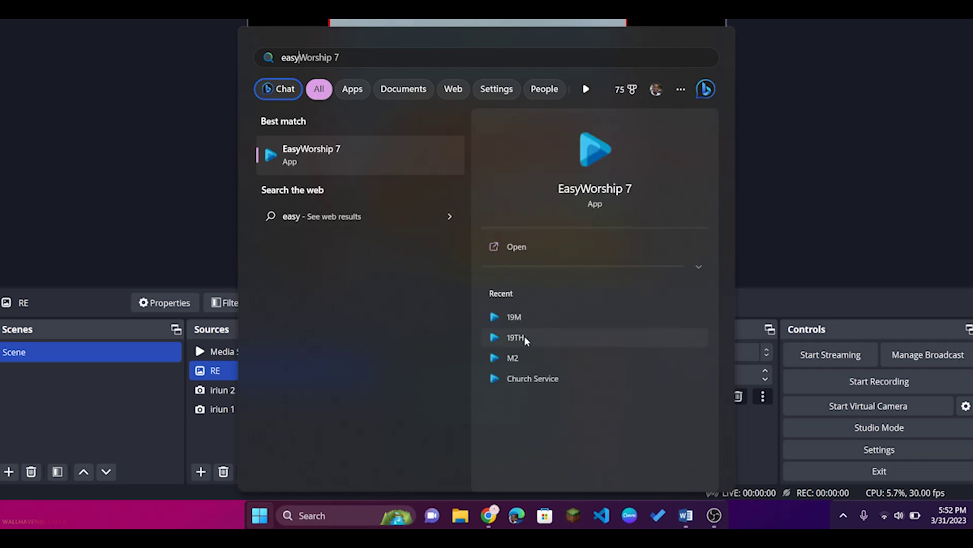
pyautogui.click(787, 175)
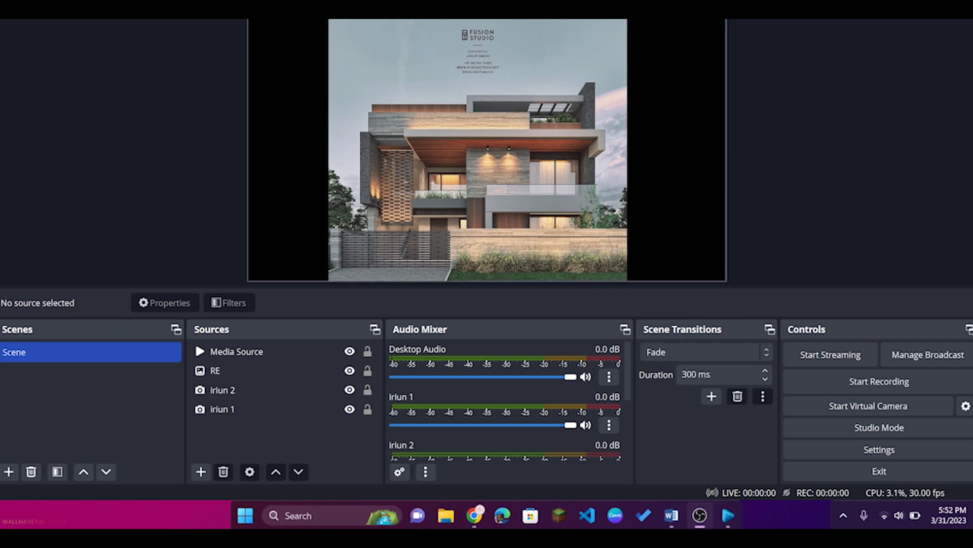
pyautogui.click(736, 515)
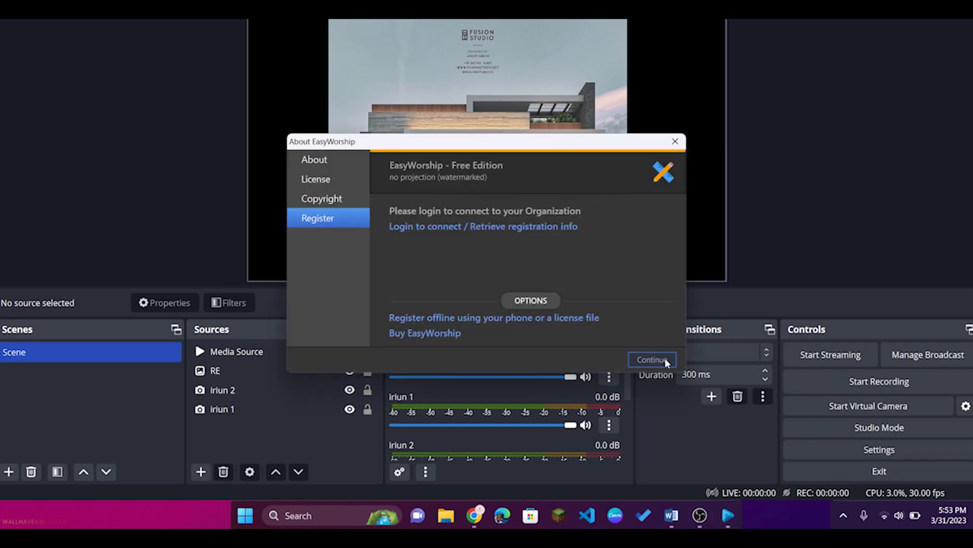
pyautogui.click(665, 358)
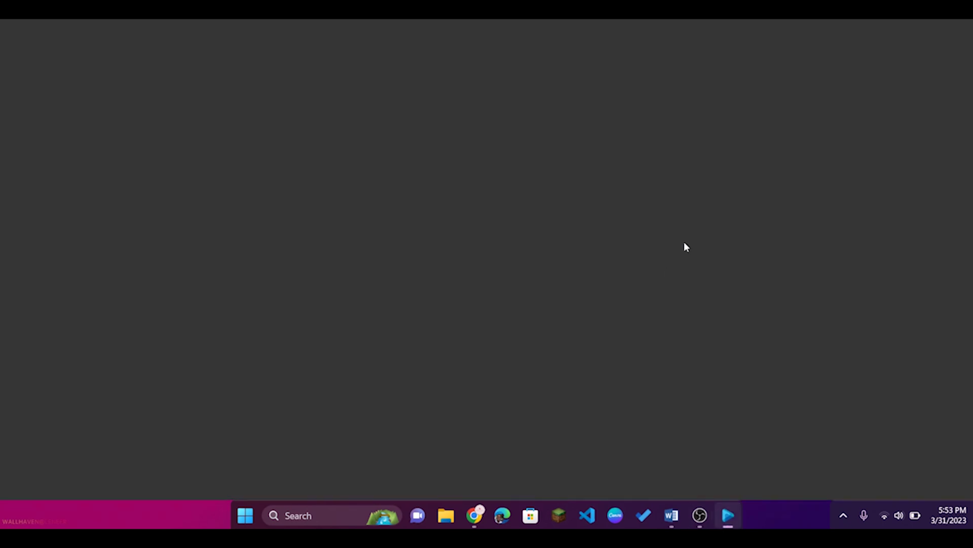
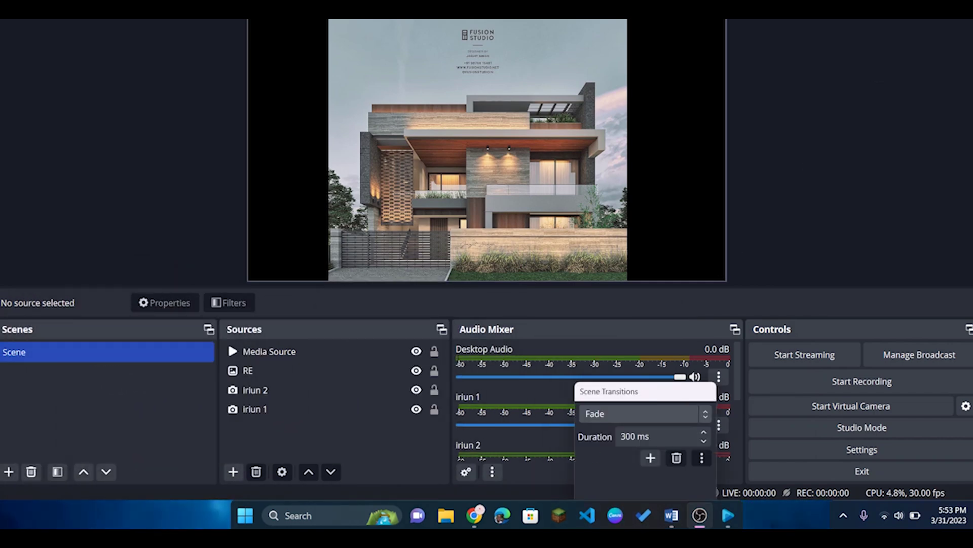
# Shrink and re-maximize the OBS window, and dock the floating Scene Transitions window between Audio Mixer and Controls
pyautogui.press('super+Down')
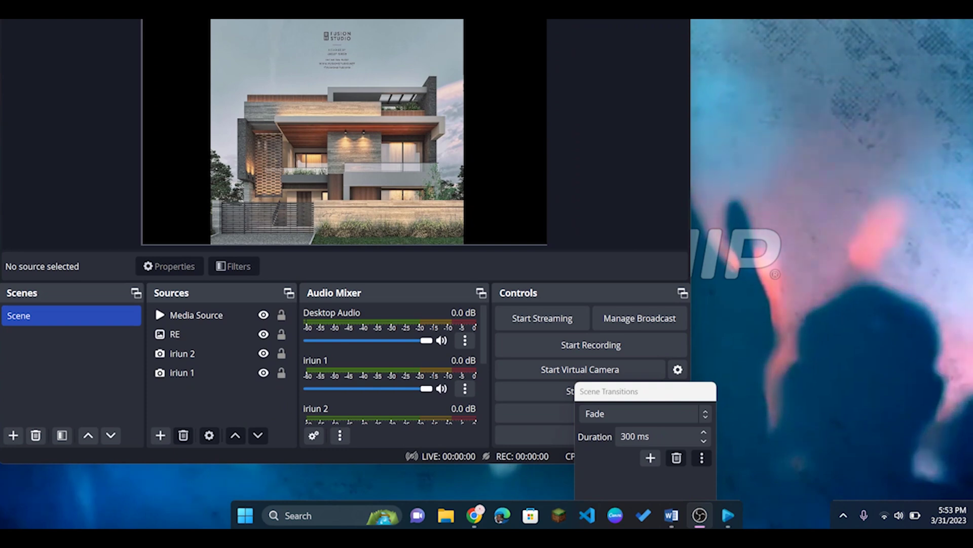
pyautogui.press('super+Up')
pyautogui.moveTo(694, 397); pyautogui.dragTo(697, 338)
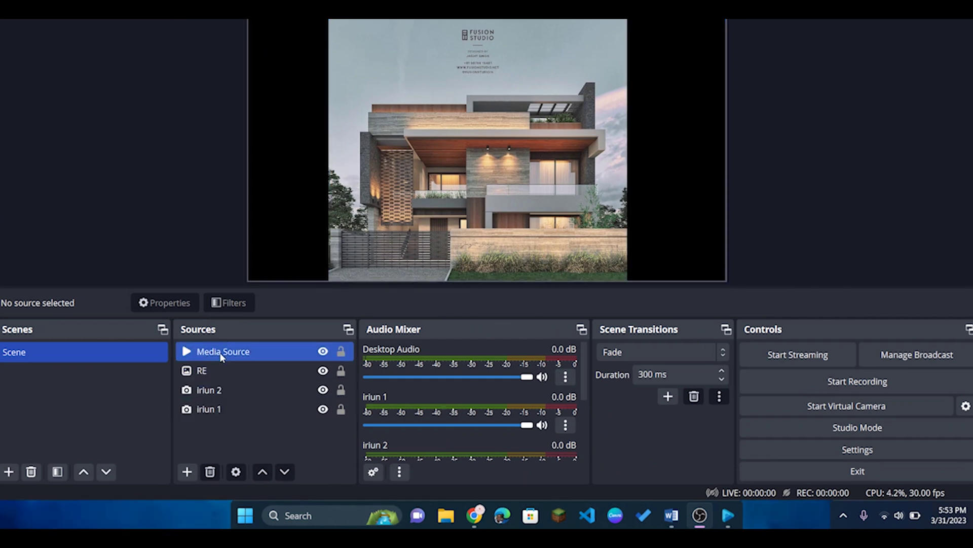
# Add a new Application Audio Capture (BETA) source named "easyworship" to the scene
pyautogui.click(186, 471)
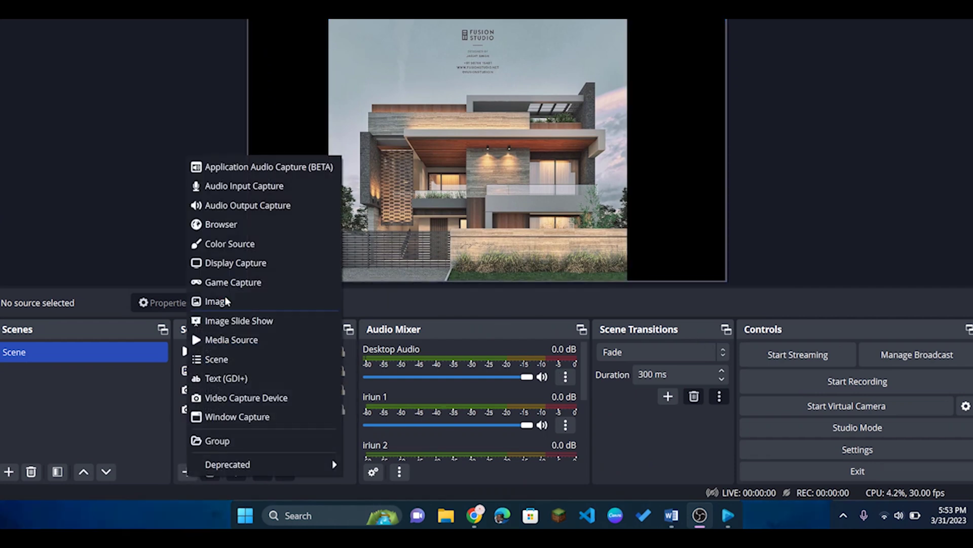
pyautogui.click(274, 166)
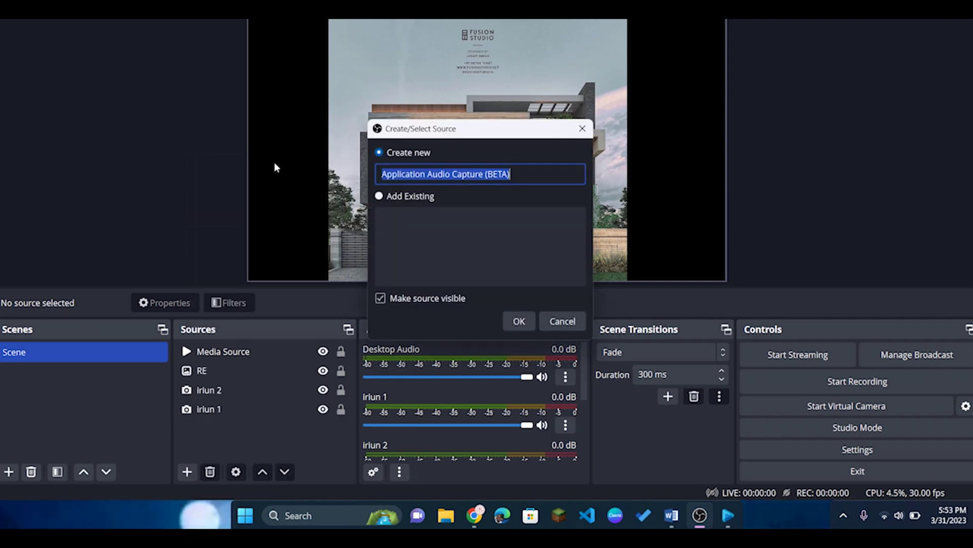
pyautogui.write('e')
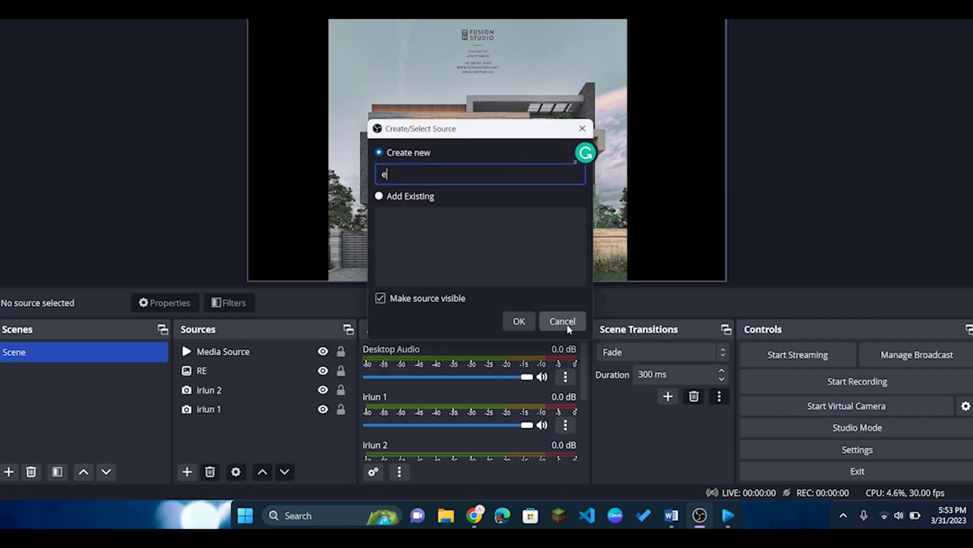
pyautogui.write('asywo')
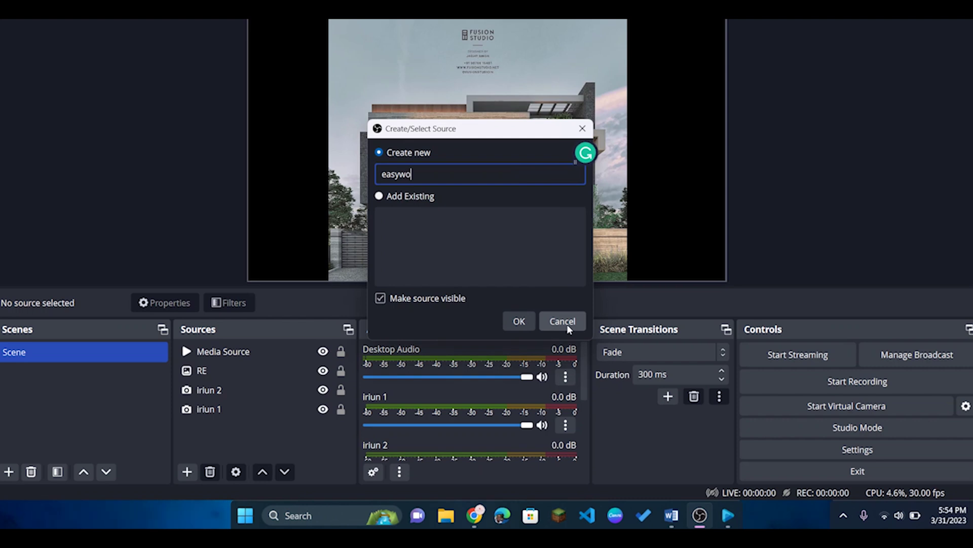
pyautogui.write('rshi')
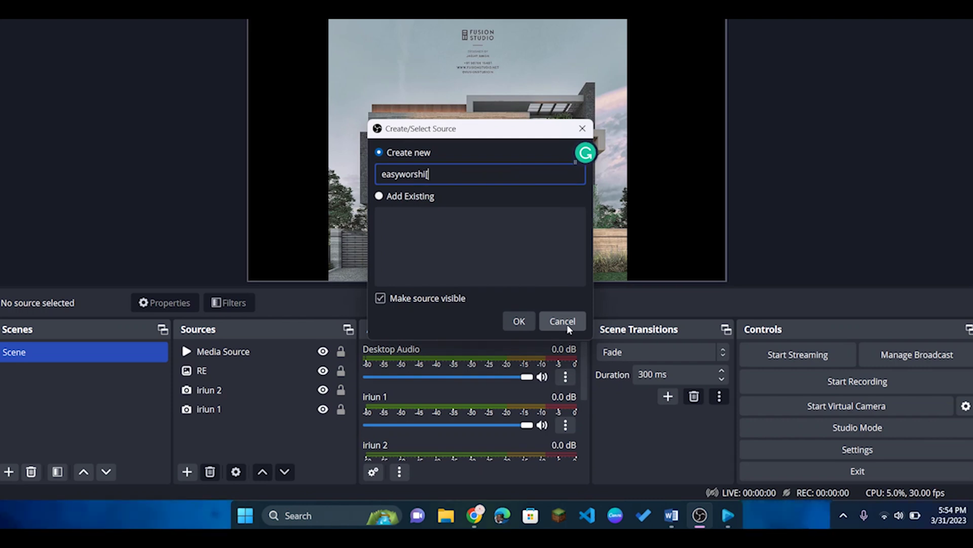
pyautogui.press('BackSpace')
pyautogui.press('Return')
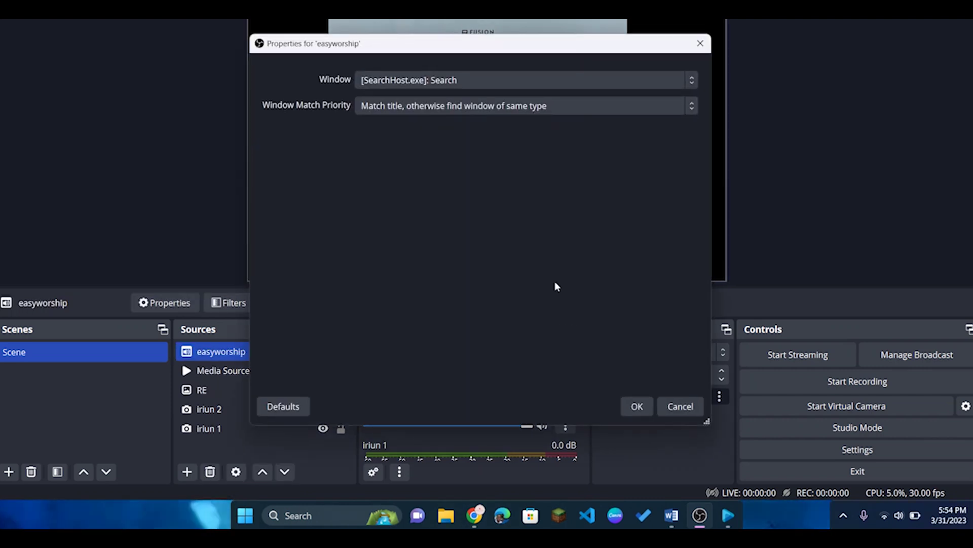
# Set the easyworship source to capture "[EasyWorship.exe]: EasyWorship - Default", keeping "Match title, otherwise find window of same type" as match priority
pyautogui.click(574, 87)
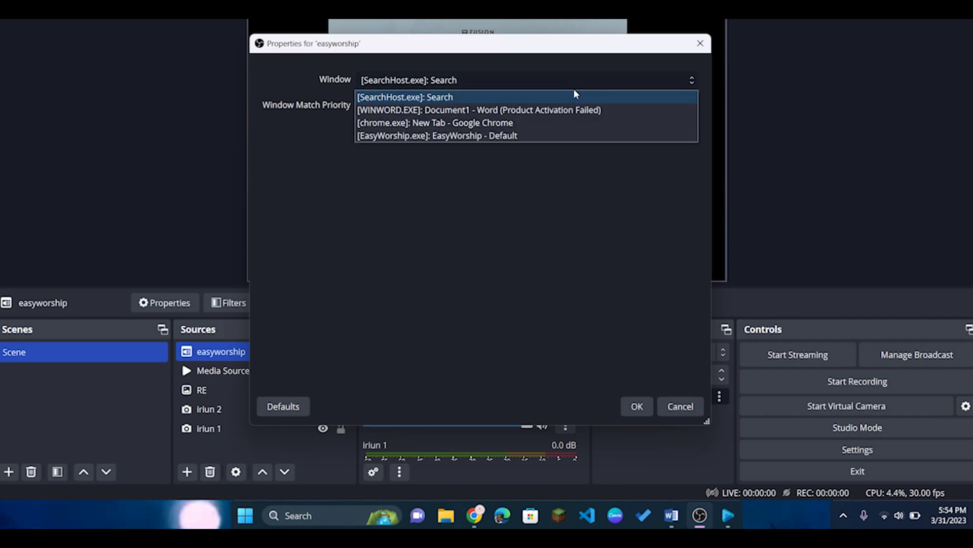
pyautogui.click(506, 138)
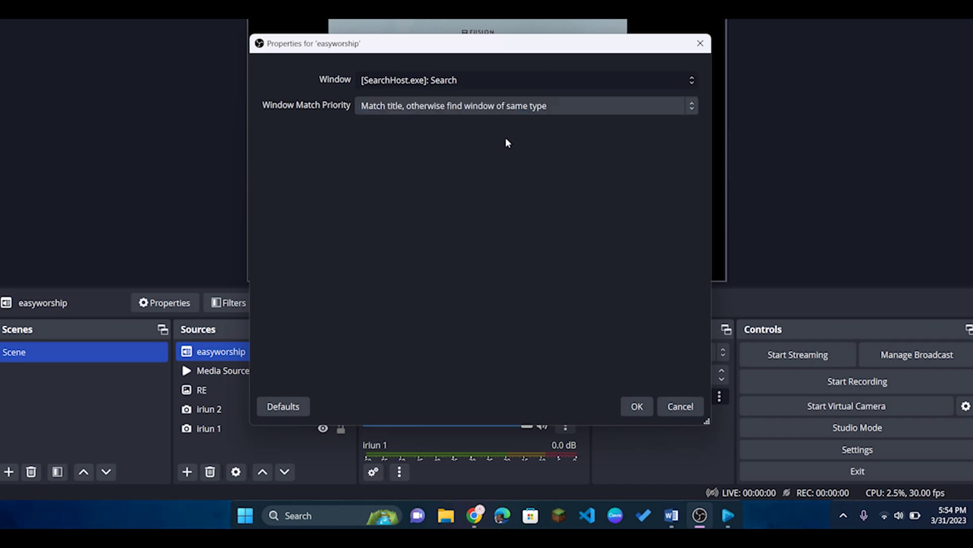
pyautogui.click(546, 113)
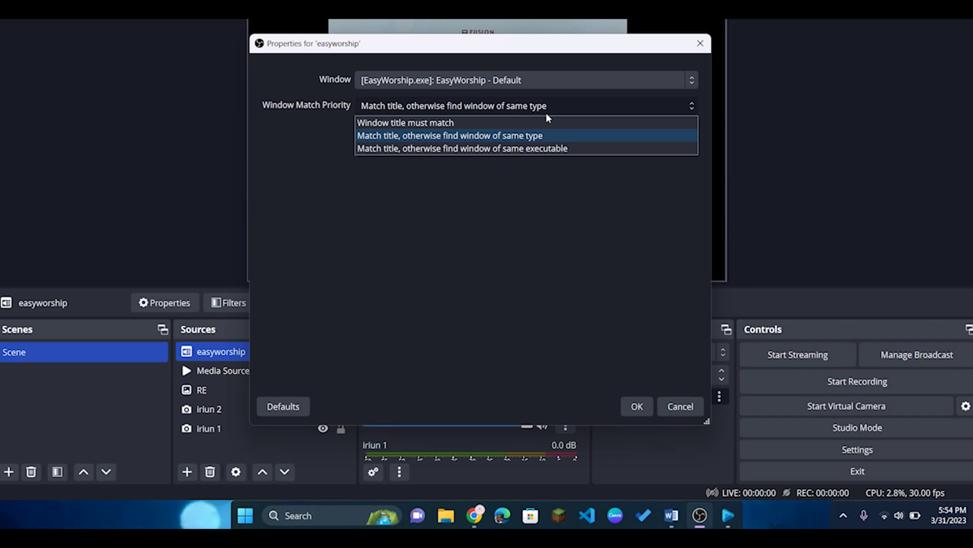
pyautogui.click(546, 113)
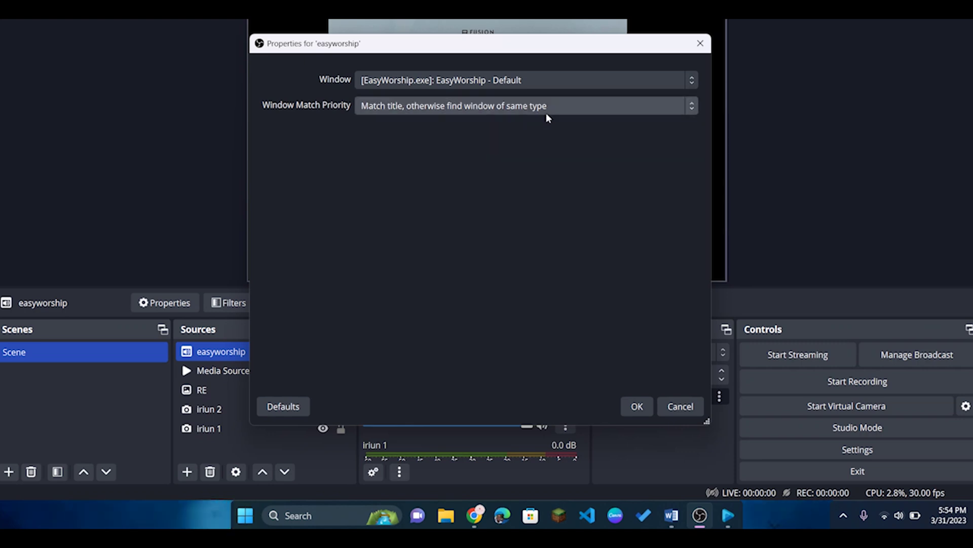
pyautogui.click(641, 411)
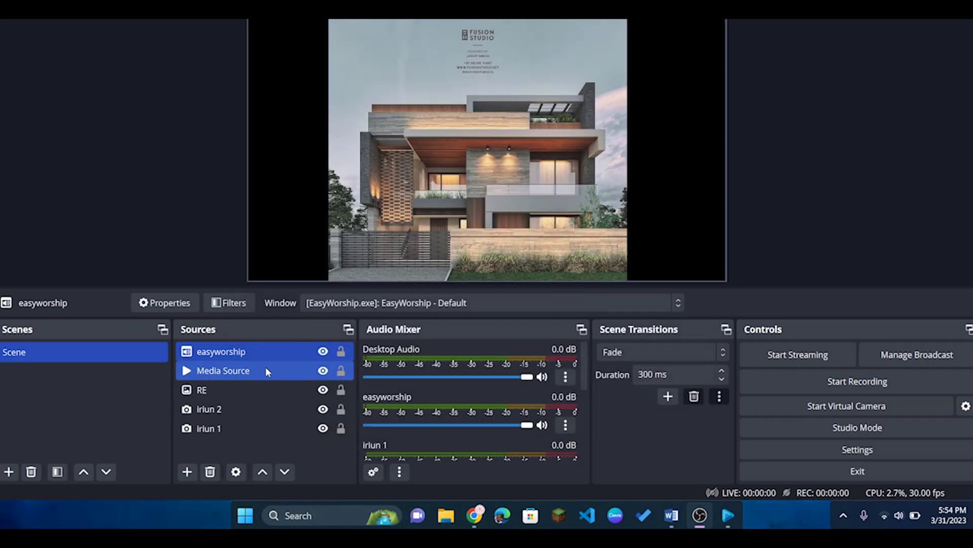
# Hide and show the easyworship source again, then close the EasyWorship application
pyautogui.click(324, 352)
pyautogui.click(324, 351)
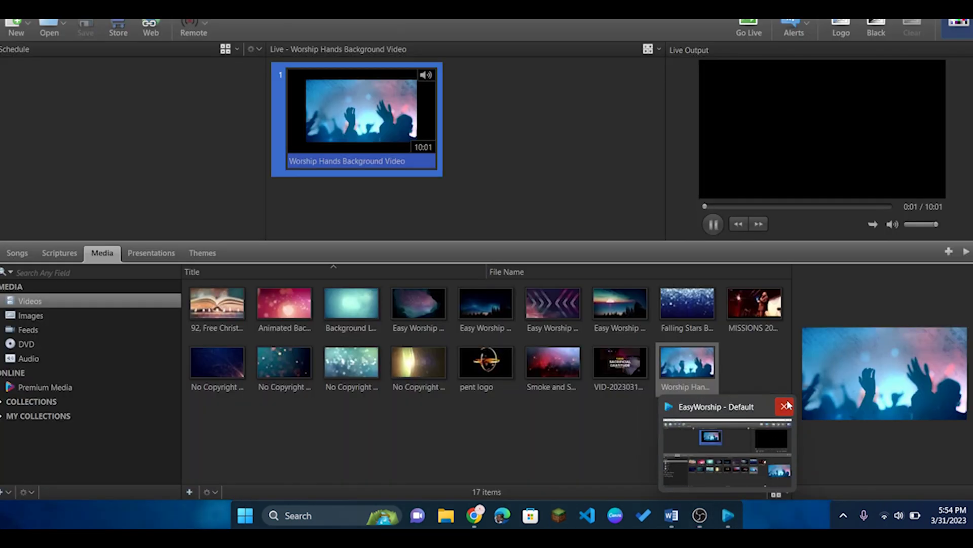
pyautogui.click(787, 406)
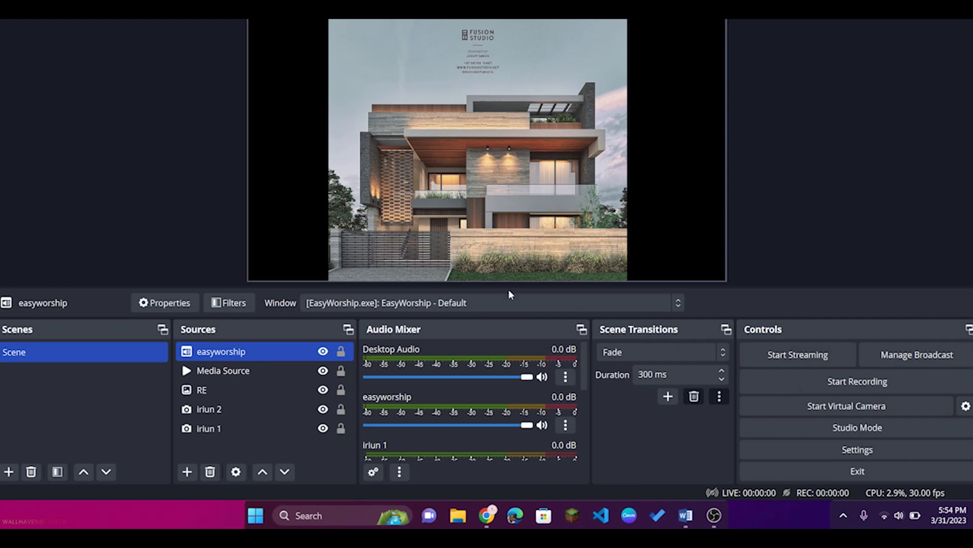
pyautogui.keyDown('ctrl'); pyautogui.click(223, 388); pyautogui.keyUp('ctrl')
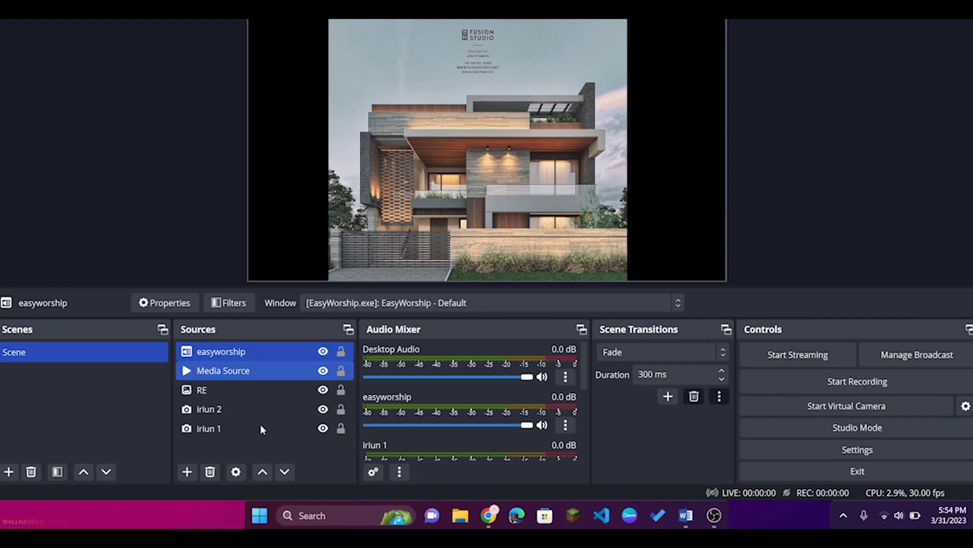
pyautogui.click(187, 471)
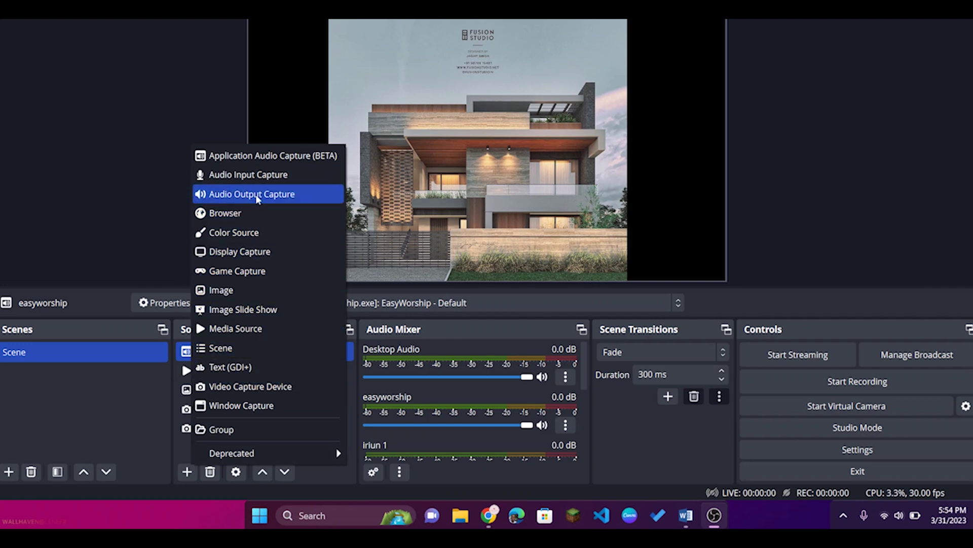
pyautogui.click(131, 193)
pyautogui.click(131, 194)
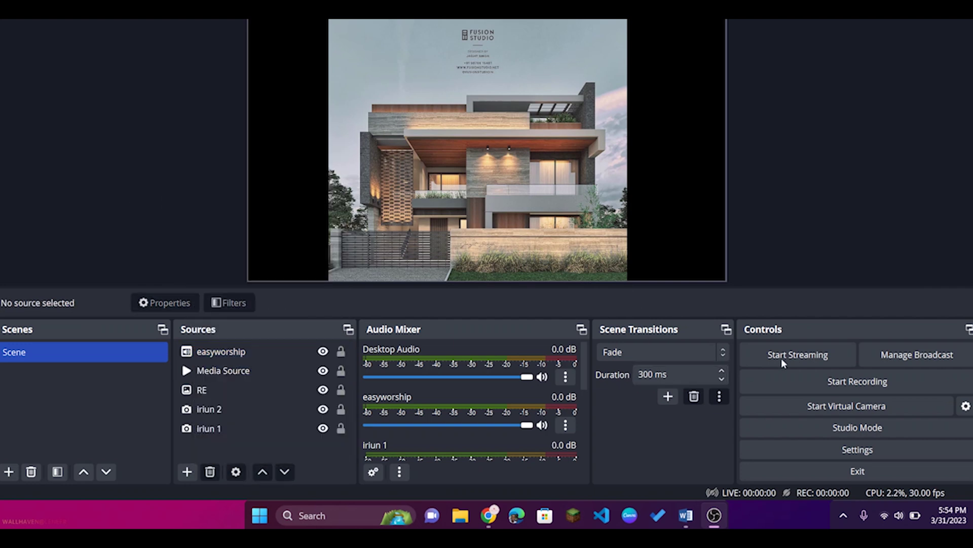
# Try to bring up Google Chrome, searching Windows for "chr"
pyautogui.click(490, 515)
pyautogui.click(491, 513)
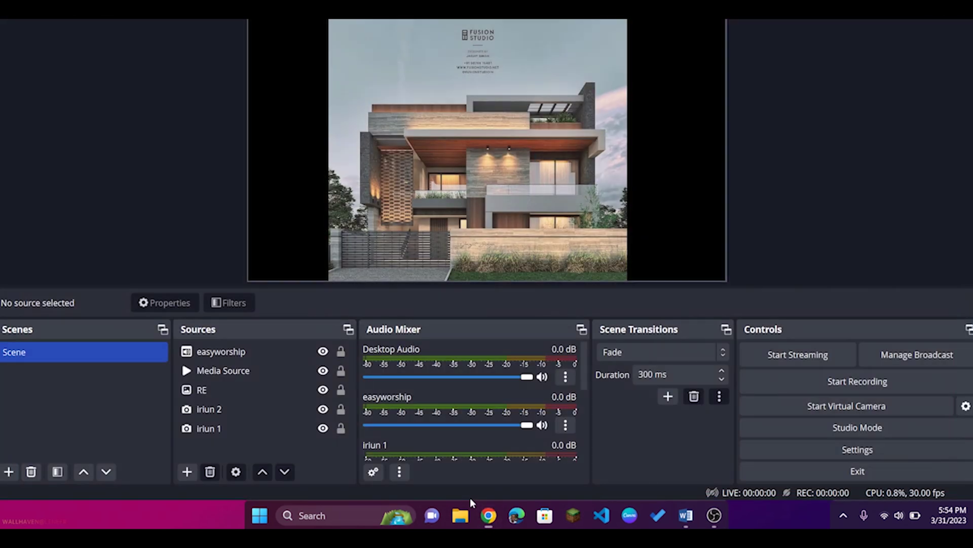
pyautogui.press('super')
pyautogui.write('chr')
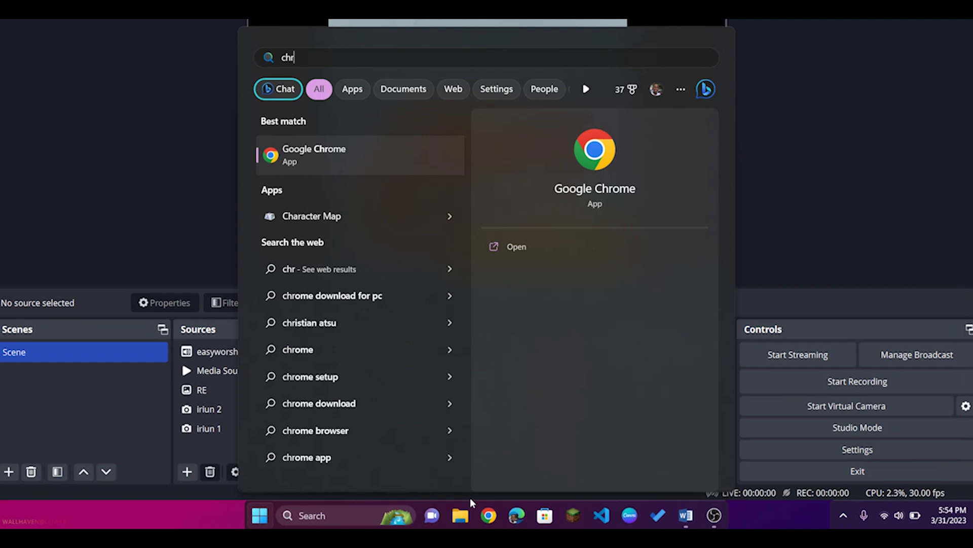
pyautogui.press('Escape')
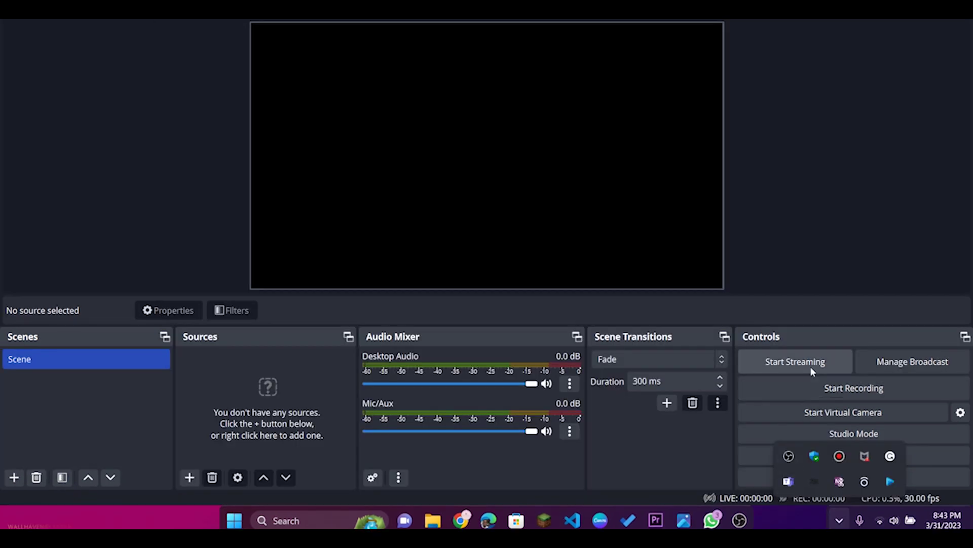
# Start streaming despite having no video sources and open the YouTube broadcast setup
pyautogui.click(812, 371)
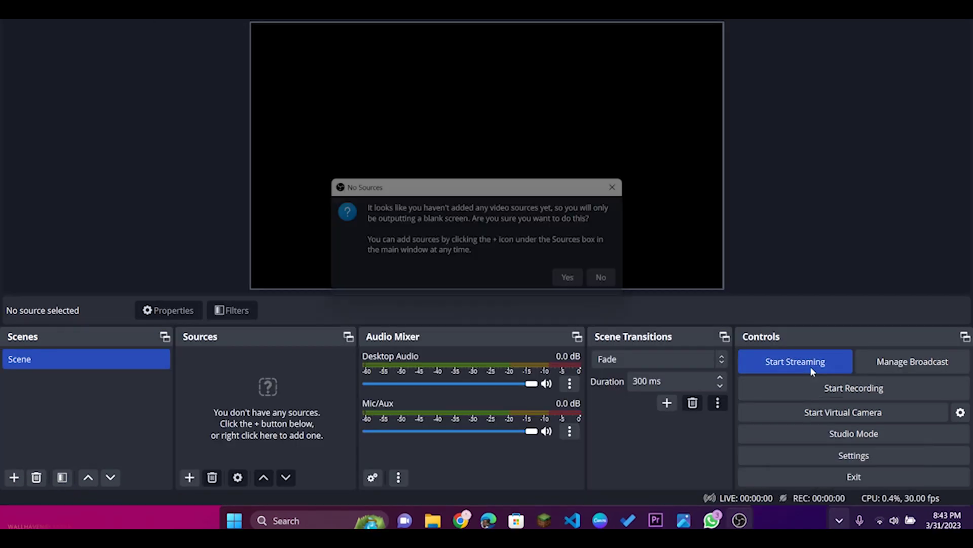
pyautogui.click(581, 283)
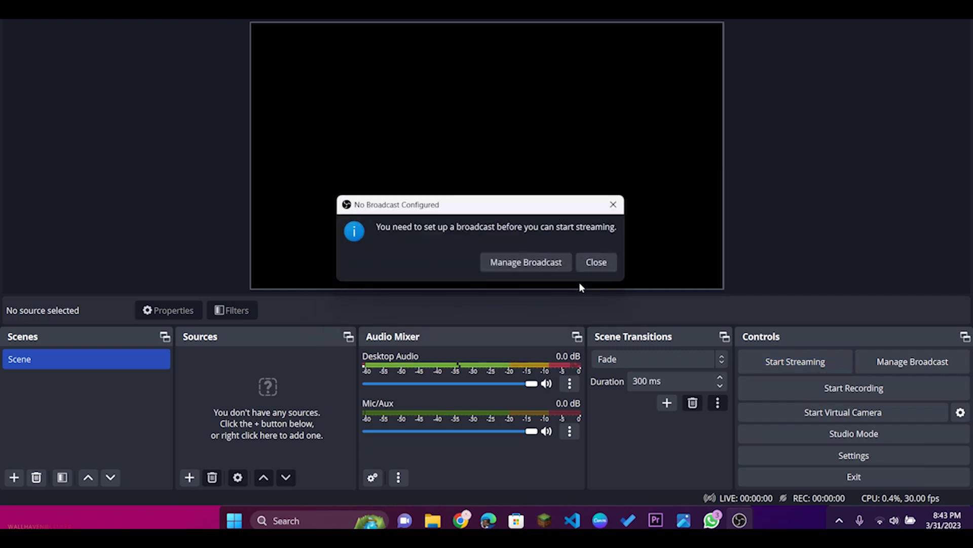
pyautogui.click(540, 264)
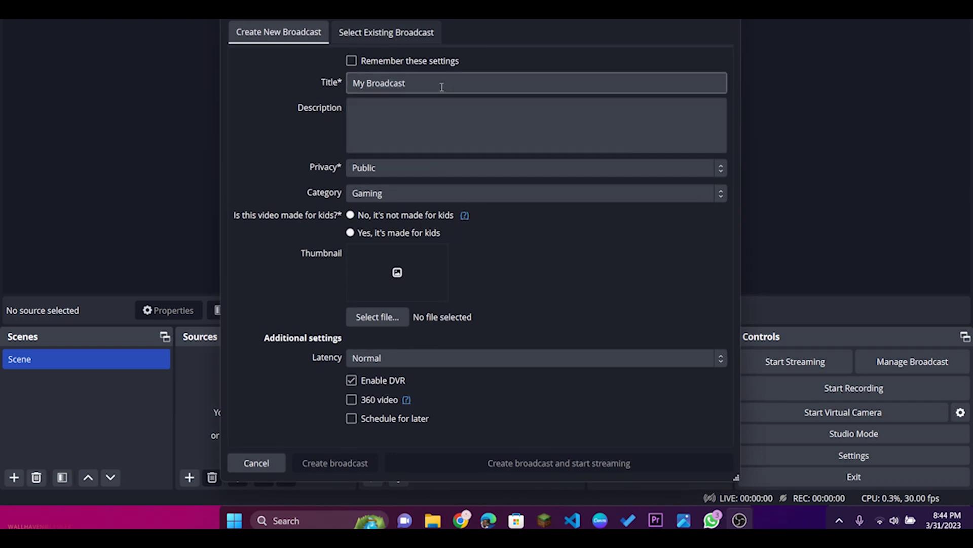
# Title the new broadcast "Title of video goes here" and leave its description empty
pyautogui.moveTo(421, 83); pyautogui.dragTo(327, 84)
pyautogui.write('Title of')
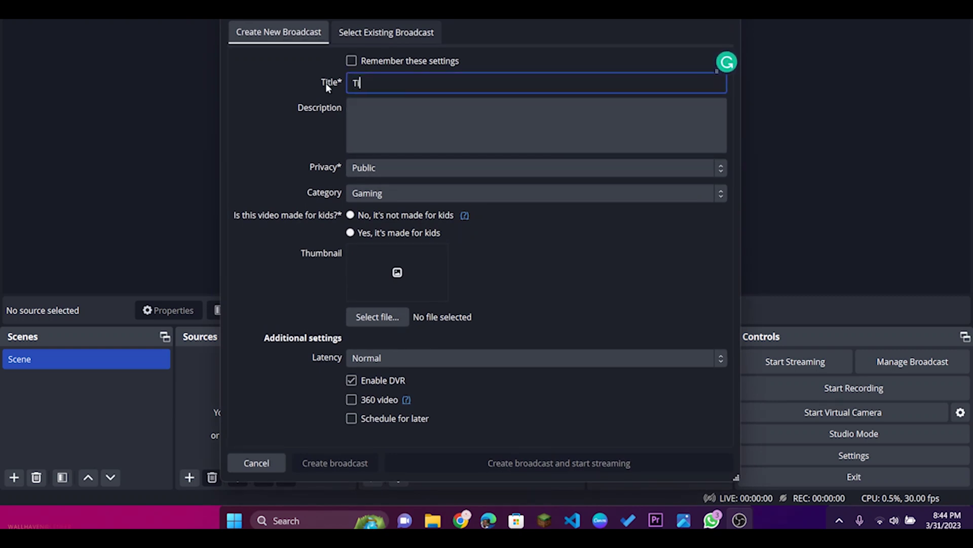
pyautogui.write(' video goes here')
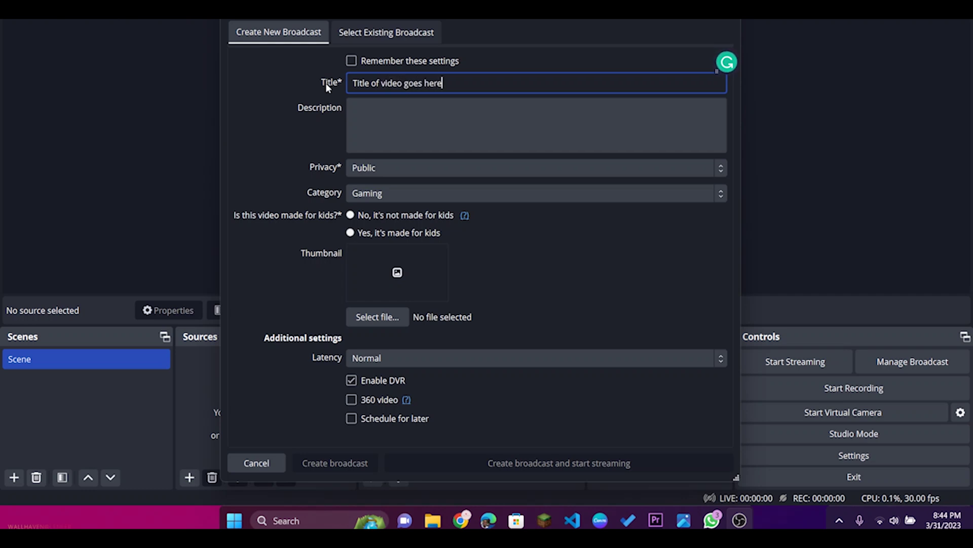
pyautogui.click(437, 104)
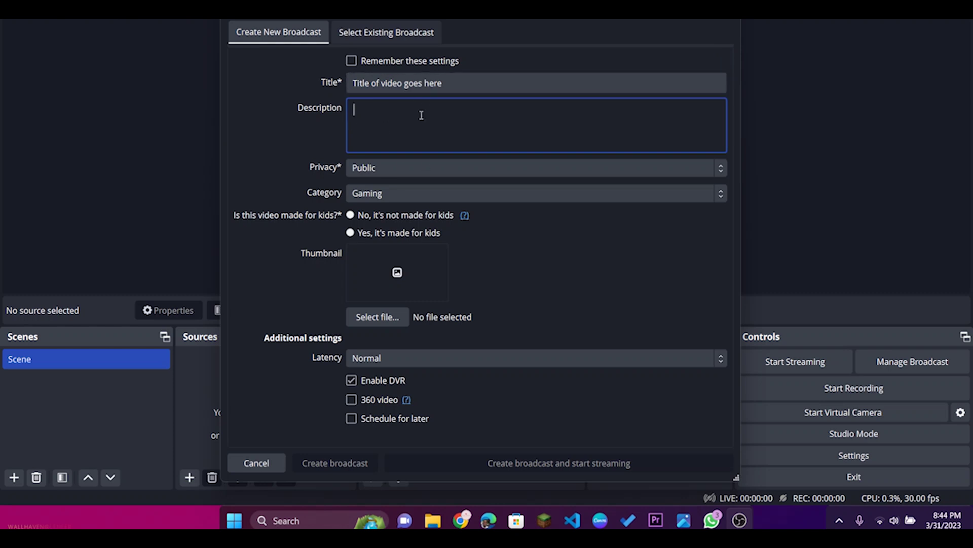
# Review the Privacy and Category choices for the new broadcast without changing them
pyautogui.click(367, 173)
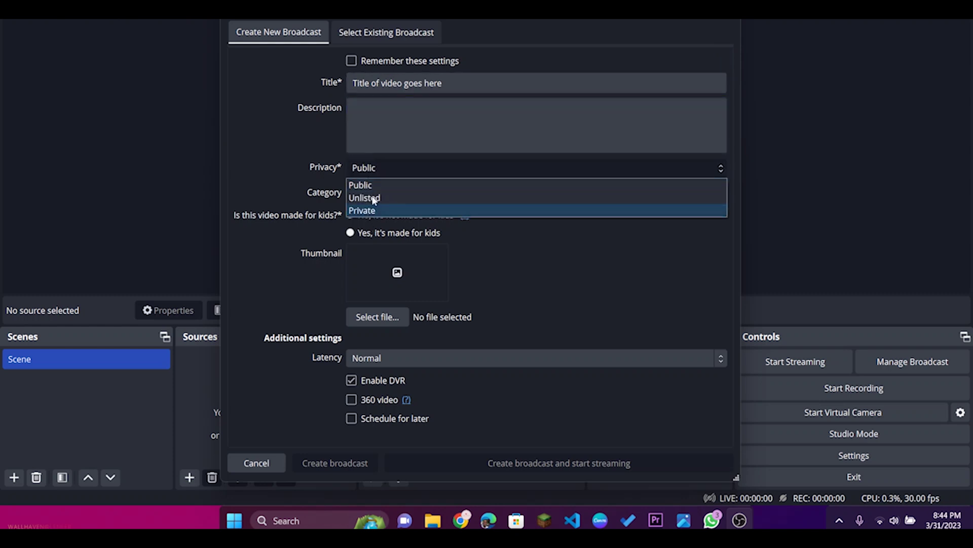
pyautogui.click(306, 186)
pyautogui.click(384, 195)
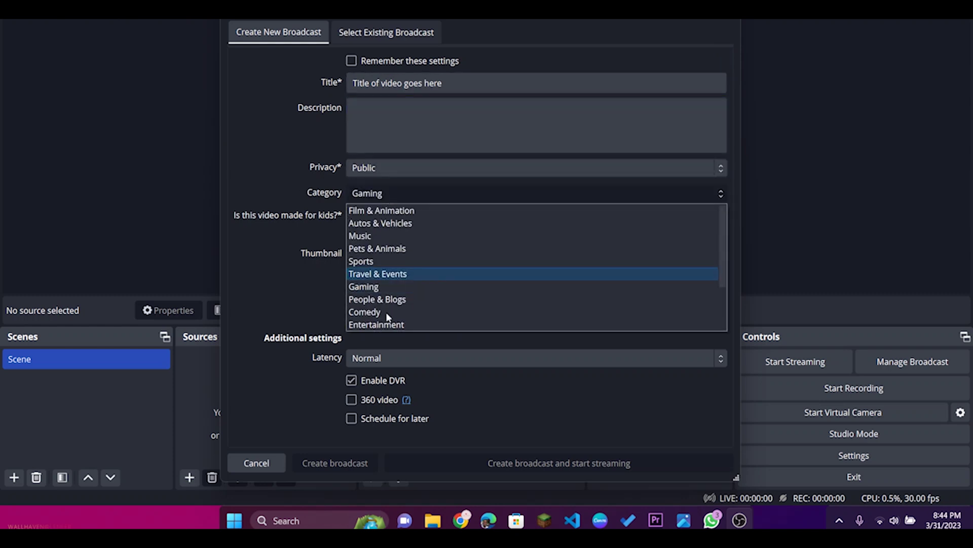
pyautogui.click(344, 249)
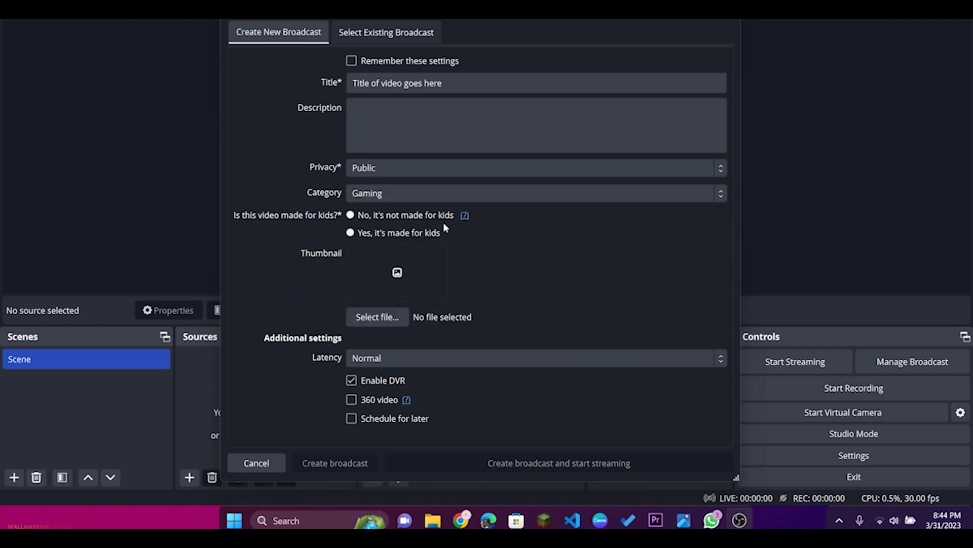
pyautogui.click(691, 23)
# Mark the broadcast as made for kids and review the available Latency choices
pyautogui.click(359, 217)
pyautogui.click(361, 233)
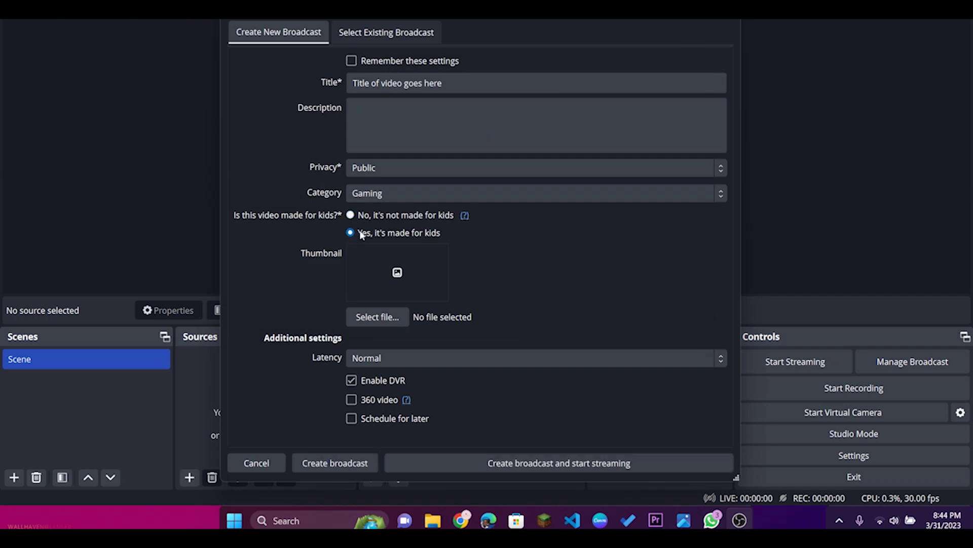
pyautogui.click(397, 363)
pyautogui.click(448, 353)
pyautogui.click(449, 355)
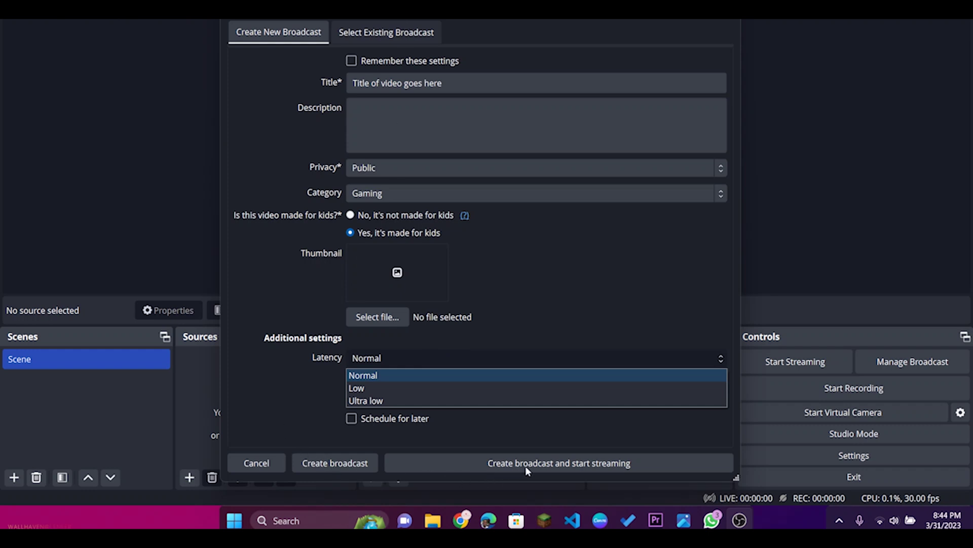
pyautogui.click(549, 444)
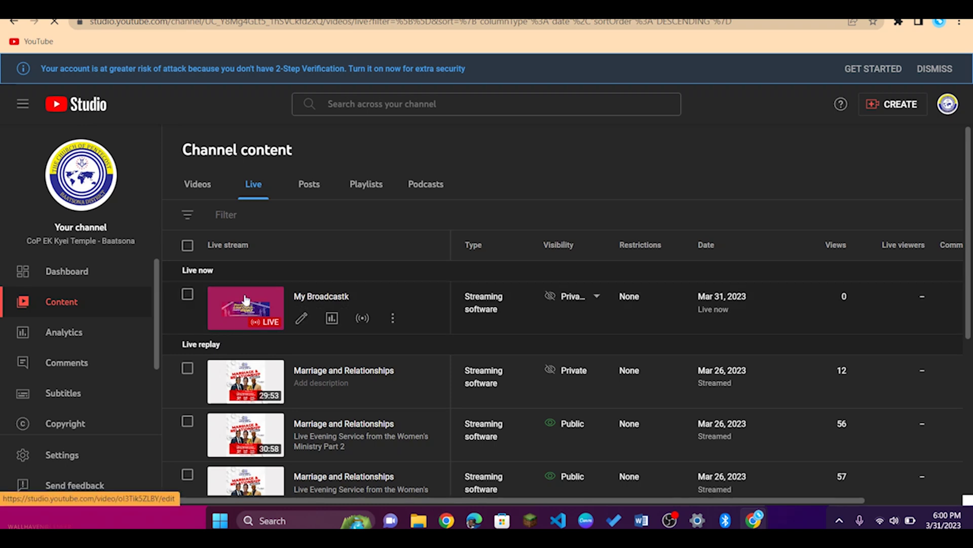
# Open the details of the live "My Broadcastk" stream in YouTube Studio and go to its YouTube watch page
pyautogui.click(324, 297)
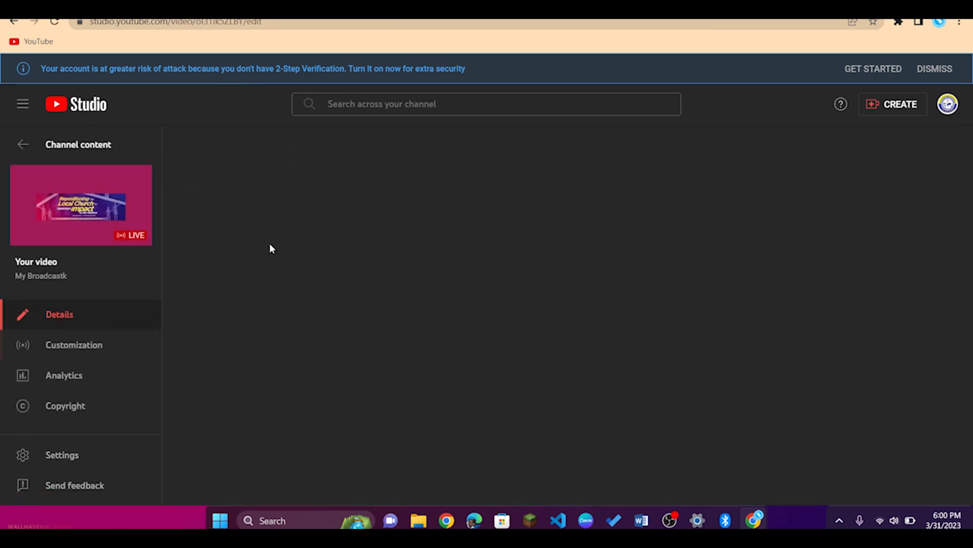
pyautogui.click(713, 324)
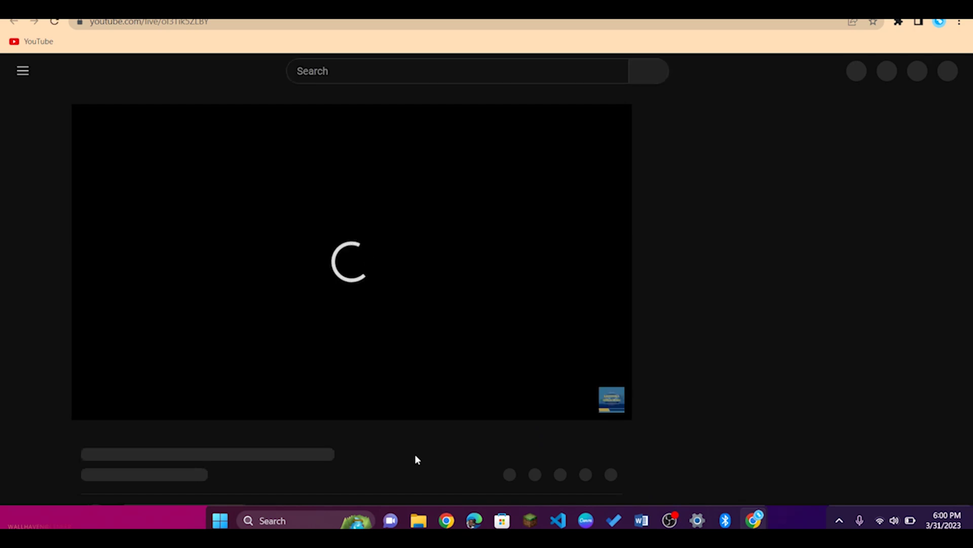
# Switch back to OBS and hide the easyworship and RE sources during the live stream
pyautogui.moveTo(669, 520)
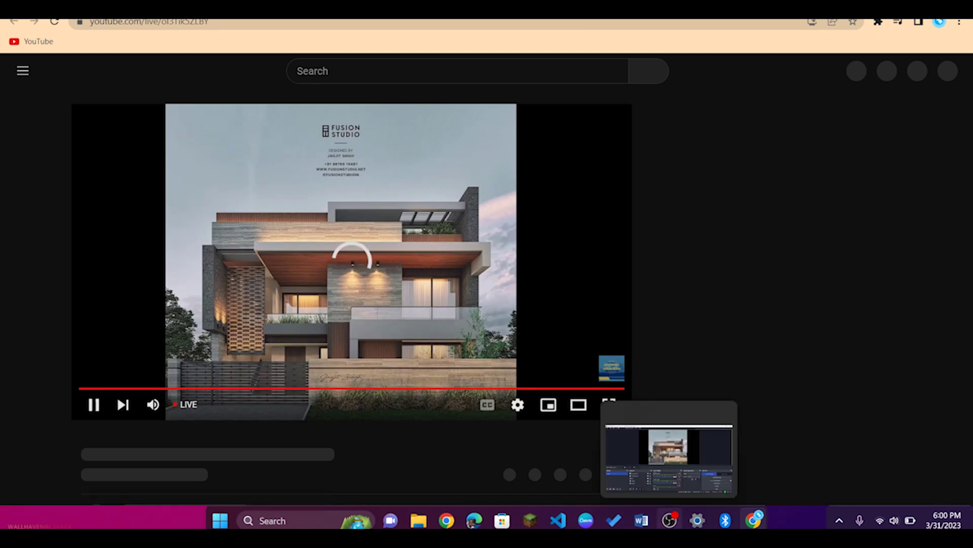
pyautogui.click(669, 449)
pyautogui.click(262, 375)
pyautogui.keyDown('ctrl'); pyautogui.click(297, 360); pyautogui.keyUp('ctrl')
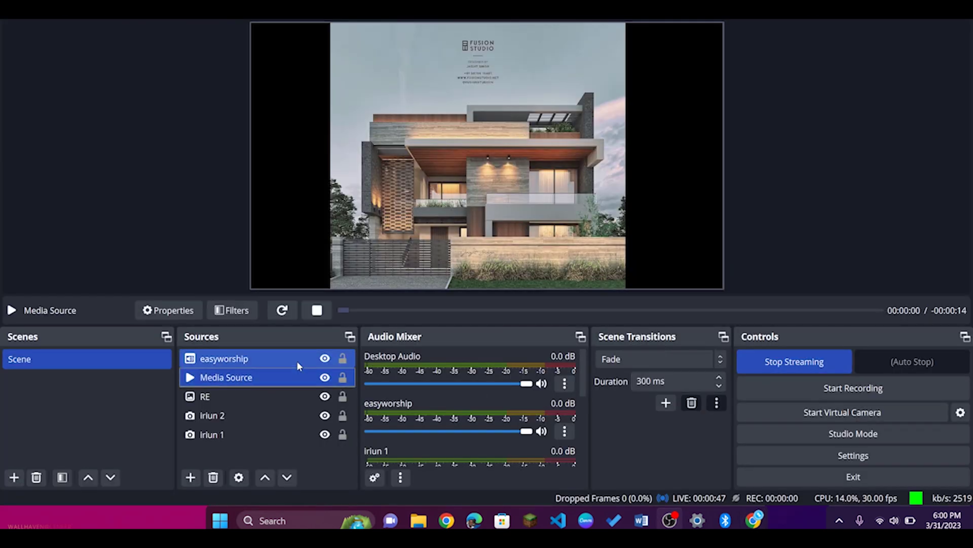
pyautogui.click(325, 358)
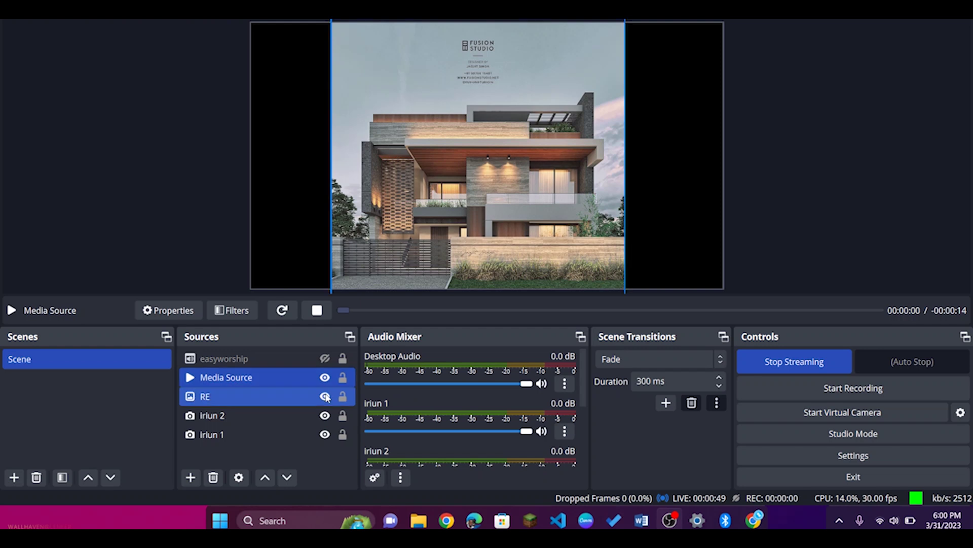
pyautogui.click(326, 396)
# Move Media Source above easyworship in the source order and close its properties unchanged
pyautogui.click(311, 377)
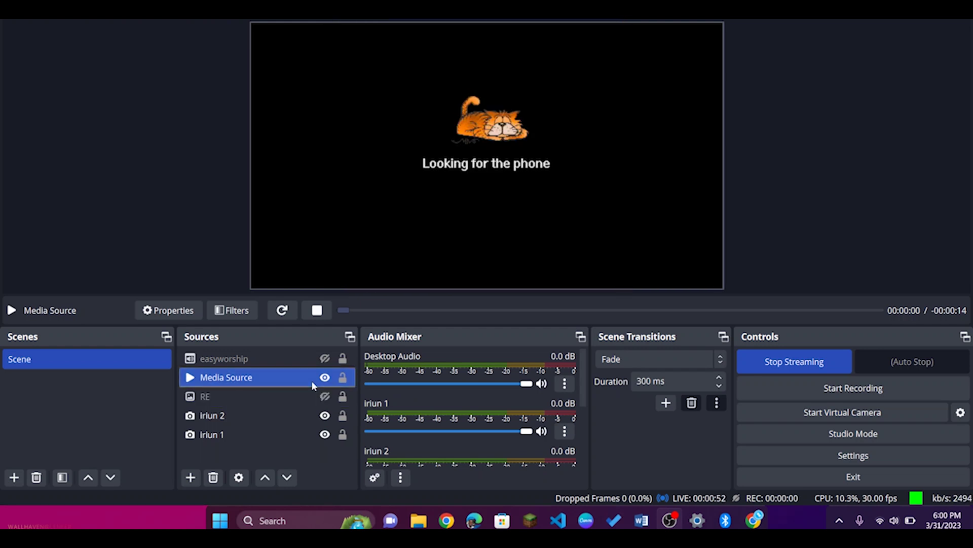
pyautogui.moveTo(311, 381); pyautogui.dragTo(314, 360)
pyautogui.doubleClick(313, 360)
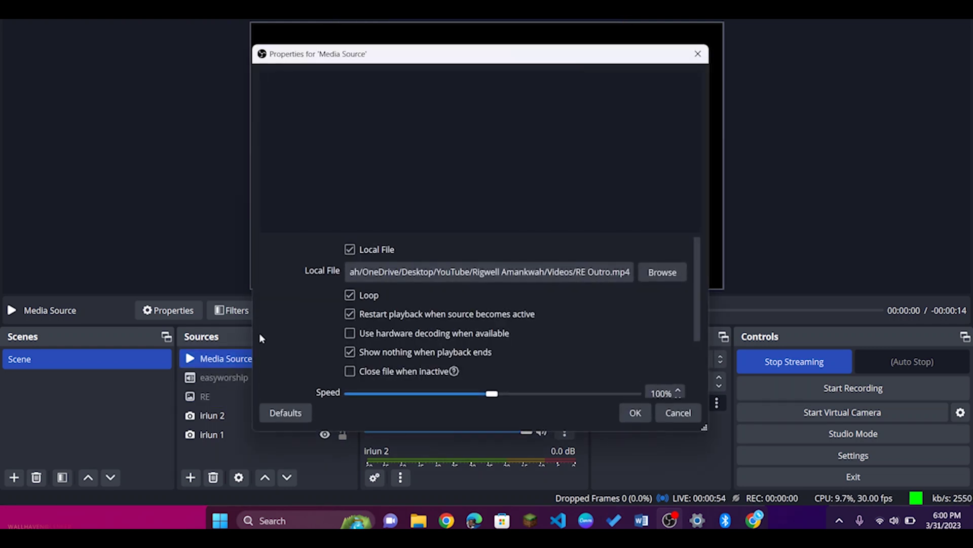
pyautogui.click(703, 61)
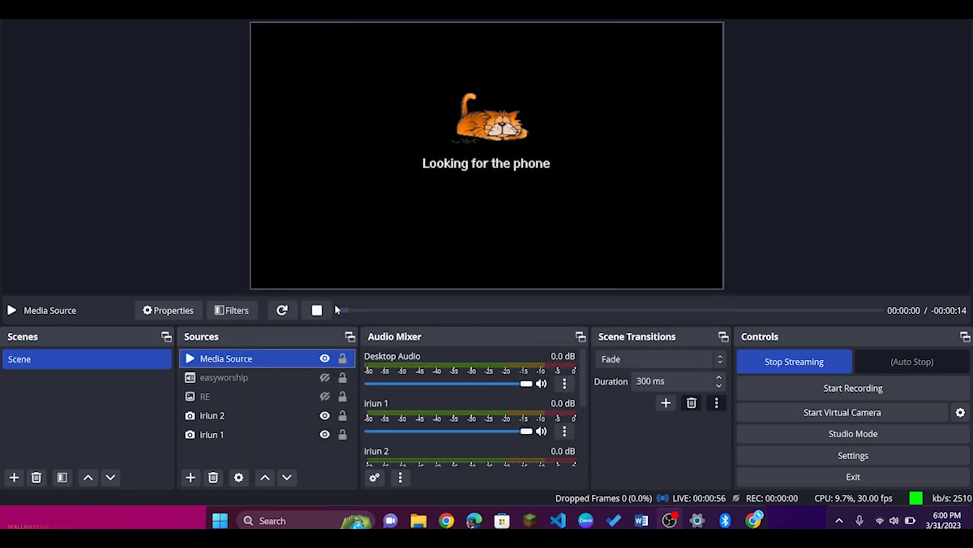
# Play the media source, then switch to the YouTube watch page in Chrome to check the live stream
pyautogui.click(290, 307)
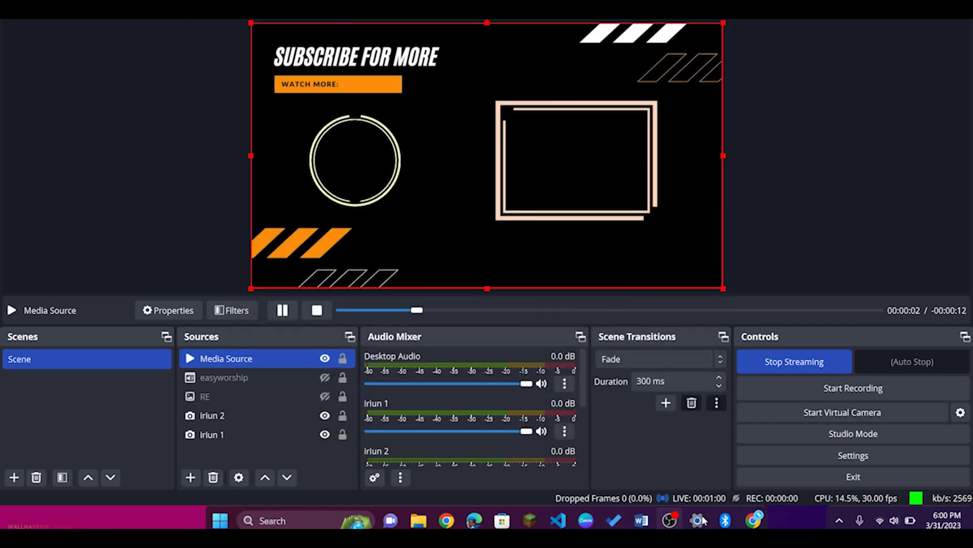
pyautogui.click(754, 520)
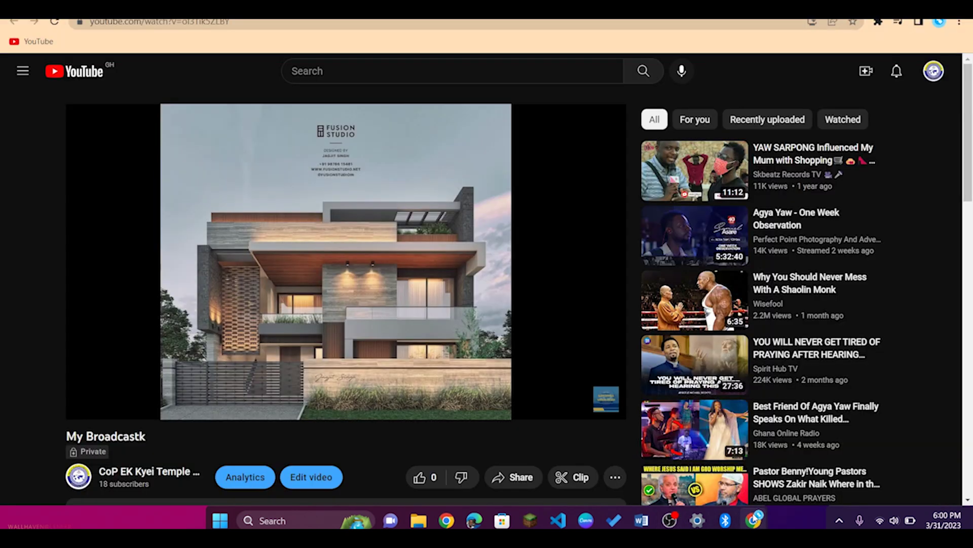
# Check the media playback on the YouTube watch page, then switch back to OBS and stop the live stream
pyautogui.moveTo(388, 330)
pyautogui.moveTo(449, 333)
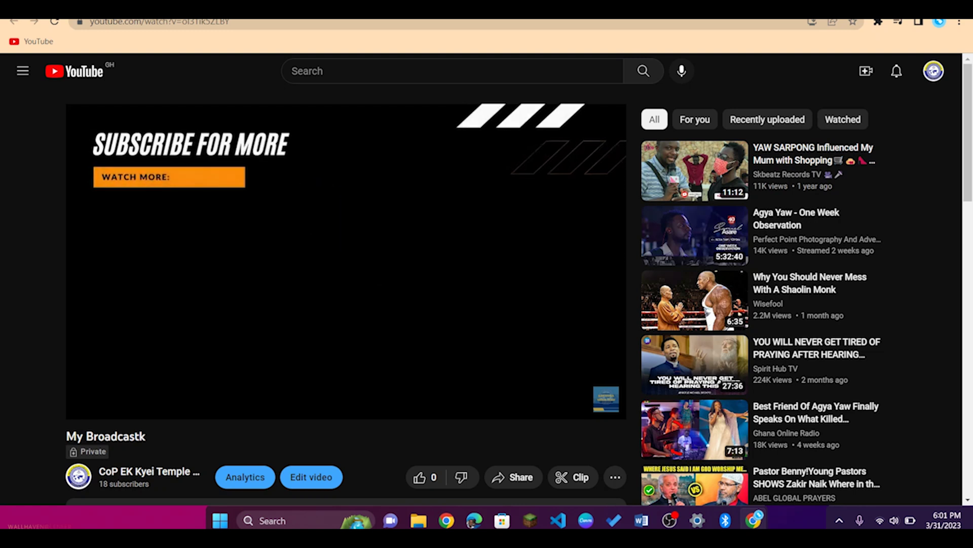
pyautogui.moveTo(512, 327)
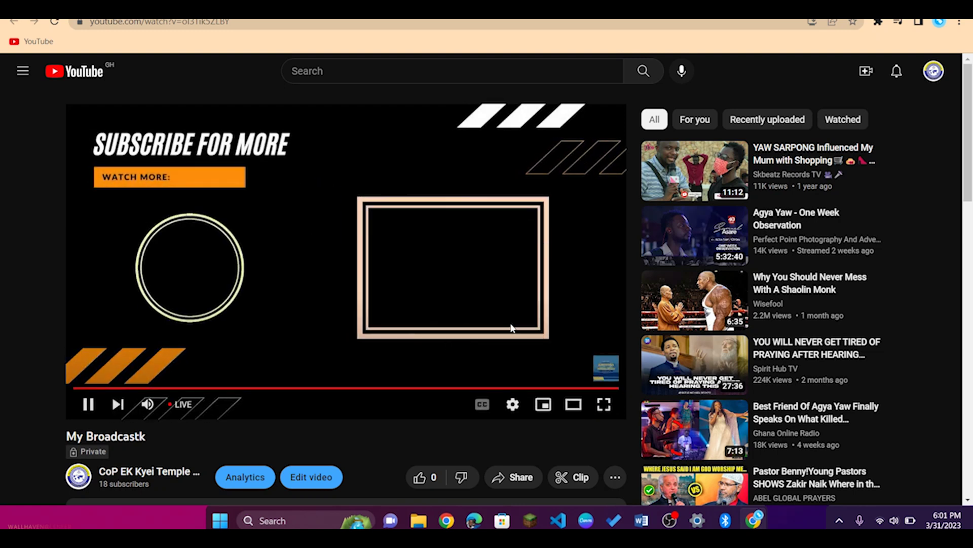
pyautogui.hotkey('alt', 'Tab')
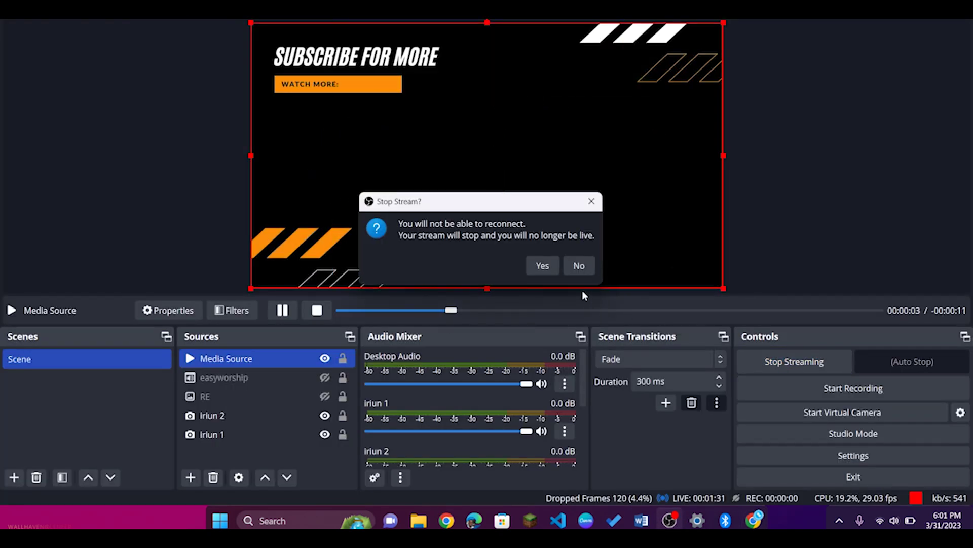
pyautogui.click(543, 265)
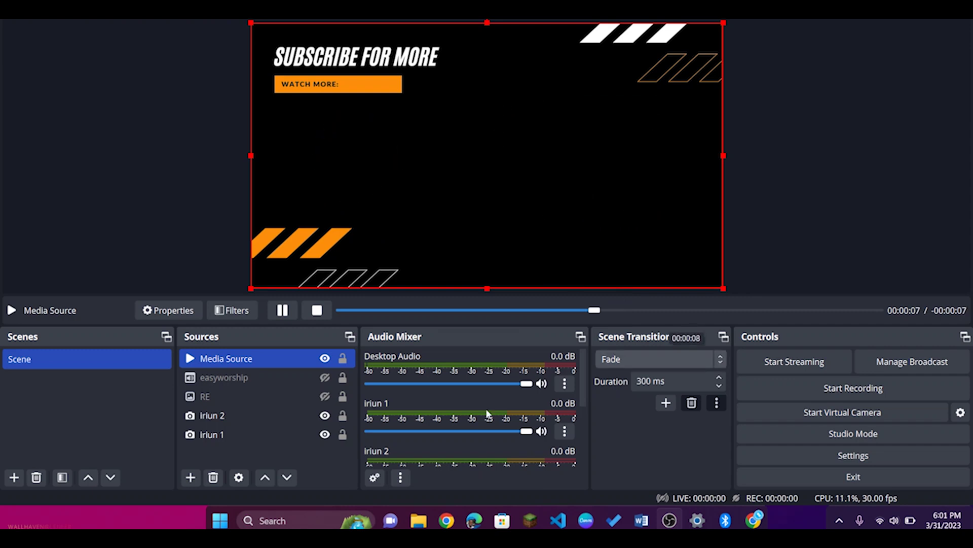
# Pause and remove Media Source, then remove all remaining sources from the scene
pyautogui.click(282, 310)
pyautogui.click(213, 477)
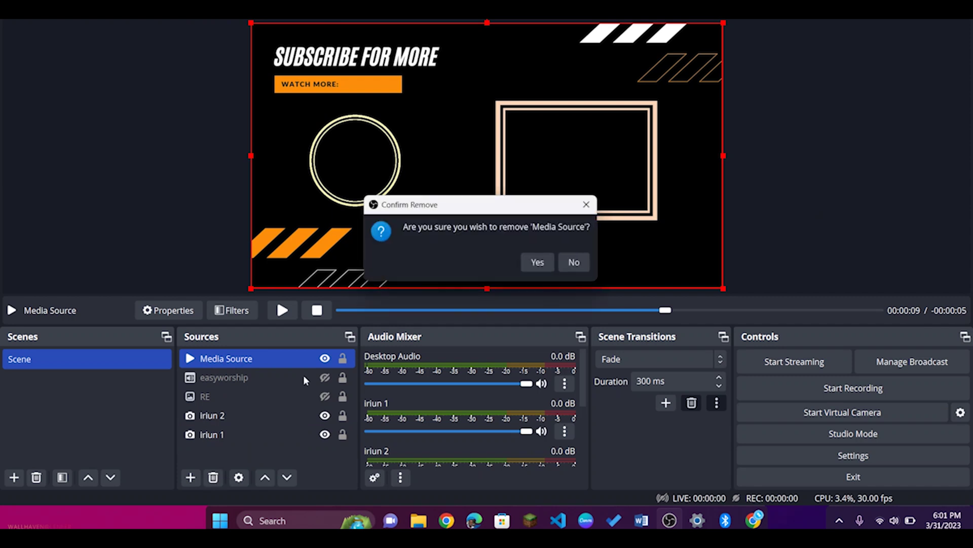
pyautogui.click(537, 263)
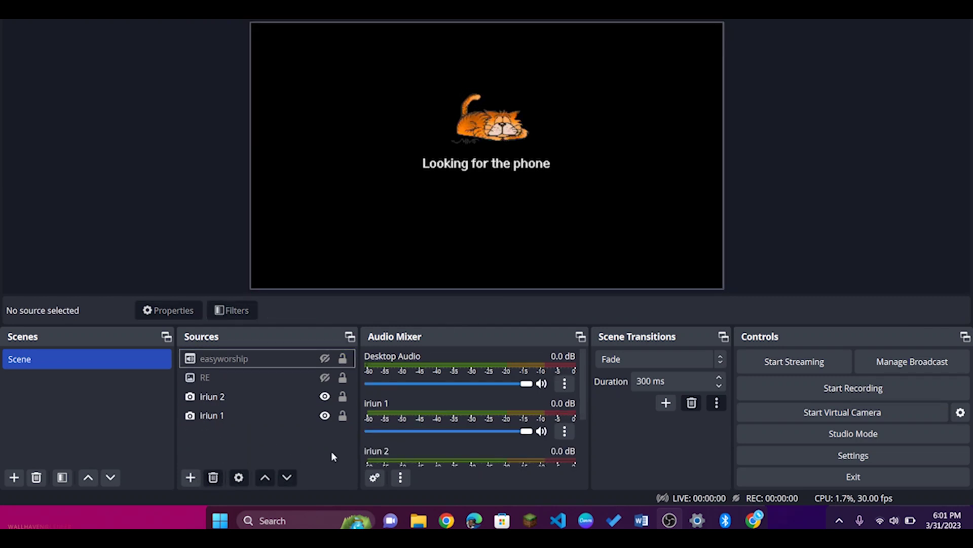
pyautogui.hotkey('ctrl', 'a')
pyautogui.press('Delete')
pyautogui.press('Return')
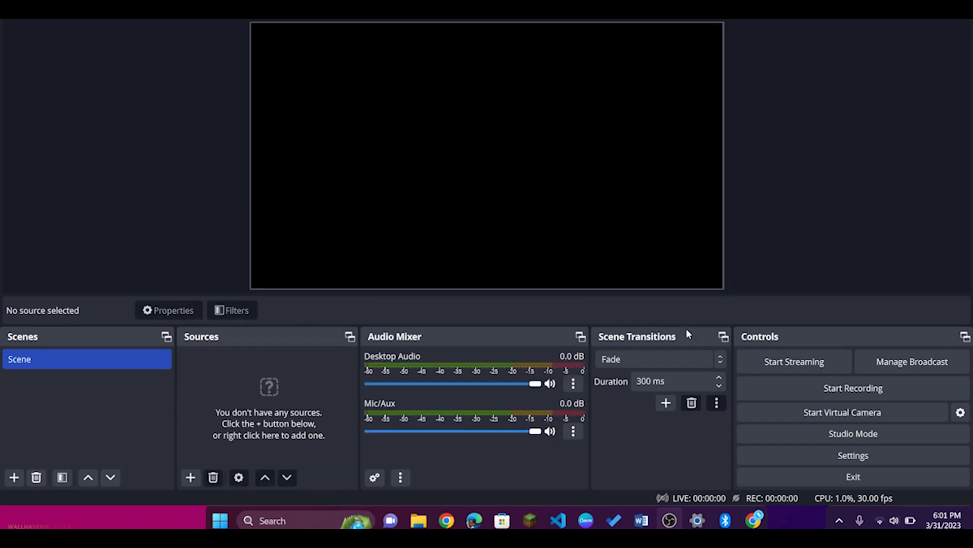
# Switch to Chrome, permanently delete the "My Broadcastk" stream from the channel's live content in YouTube Studio, and close the browser
pyautogui.click(754, 520)
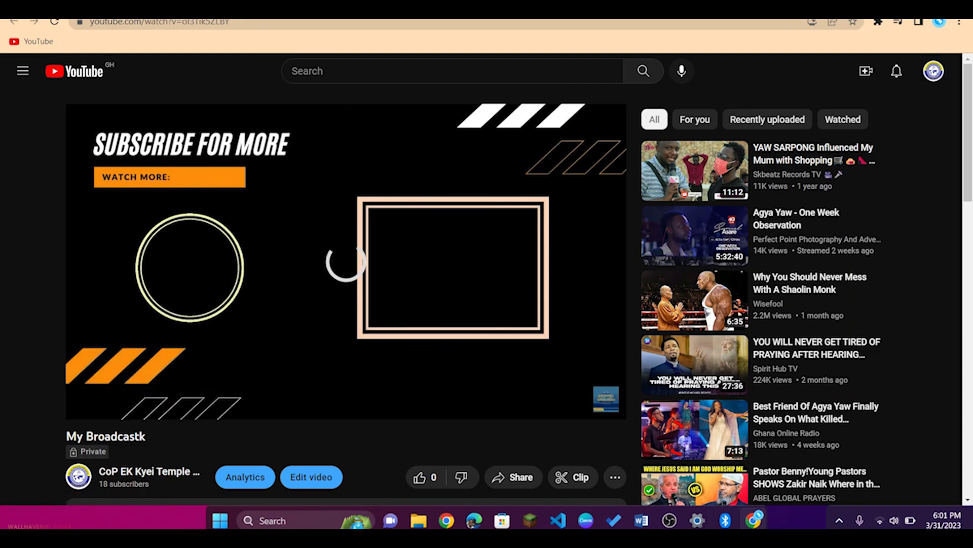
pyautogui.click(329, 18)
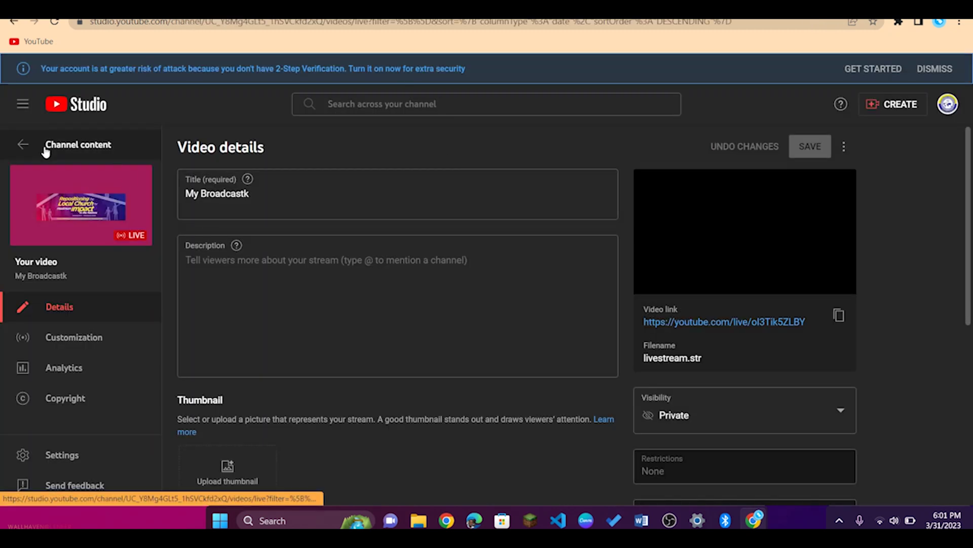
pyautogui.click(45, 146)
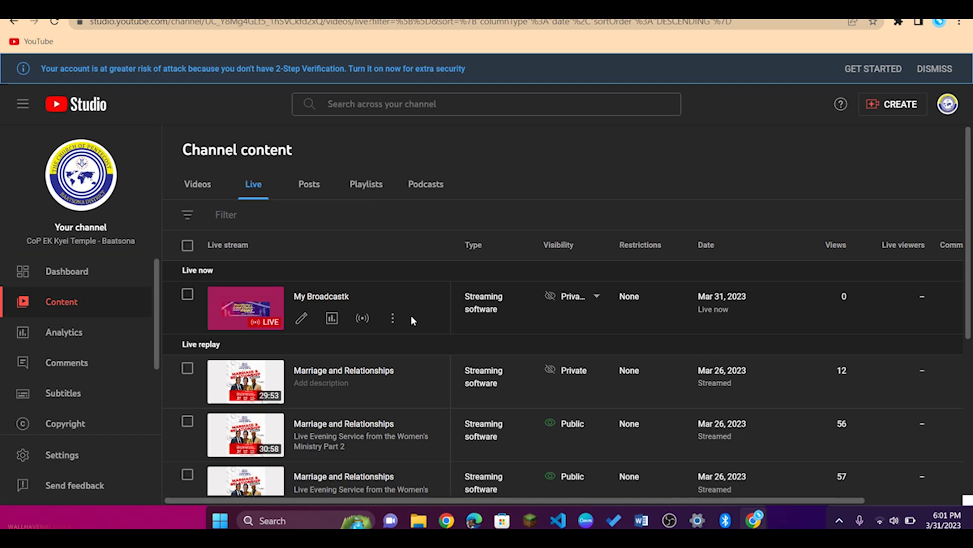
pyautogui.click(392, 320)
pyautogui.click(367, 361)
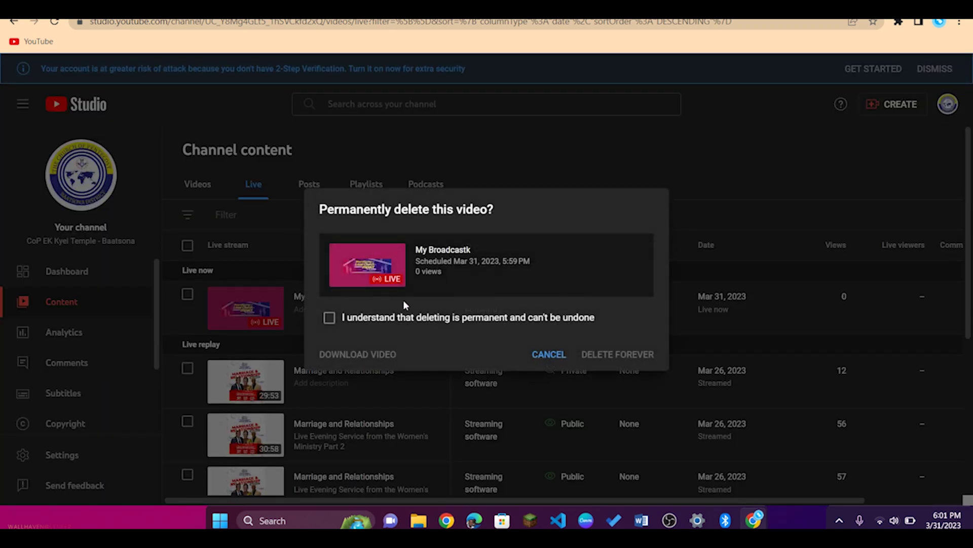
pyautogui.click(410, 317)
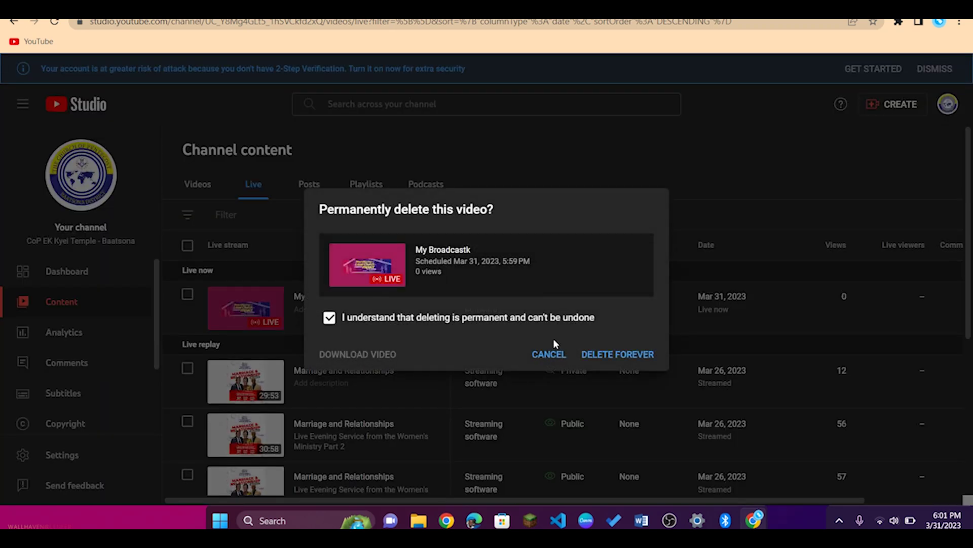
pyautogui.click(603, 354)
pyautogui.hotkey('alt', 'F4')
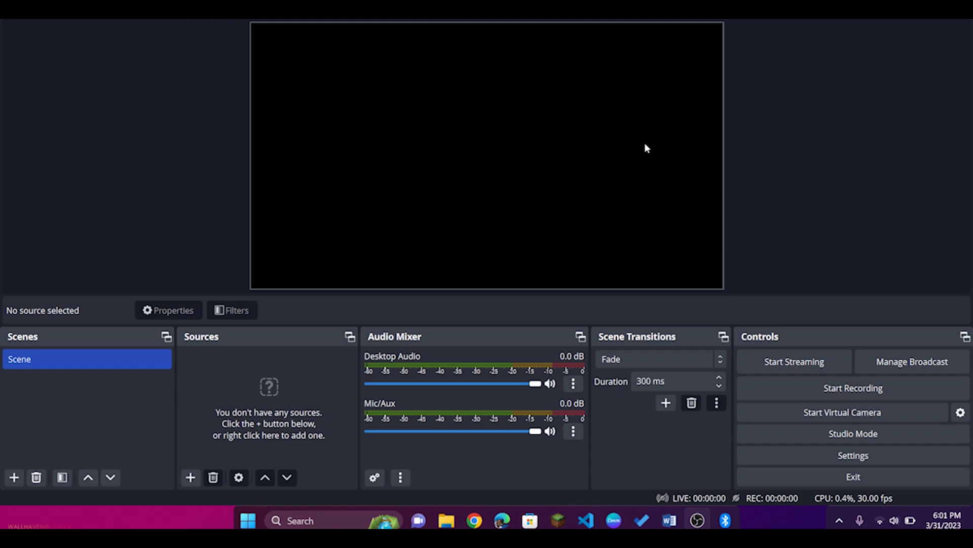
# Launch Iriun Webcam and move its window up over the OBS preview area
pyautogui.press('super')
pyautogui.write('iriun Webcam')
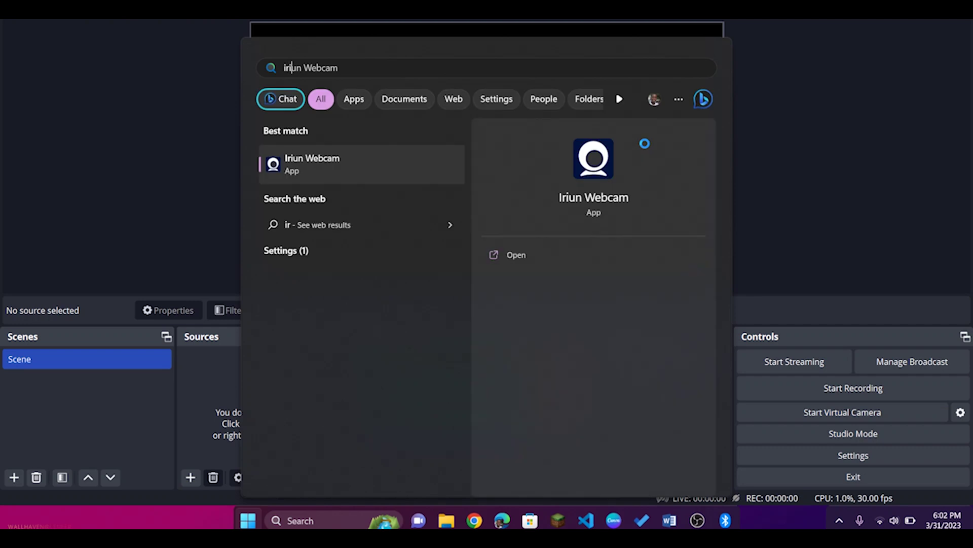
pyautogui.press('Return')
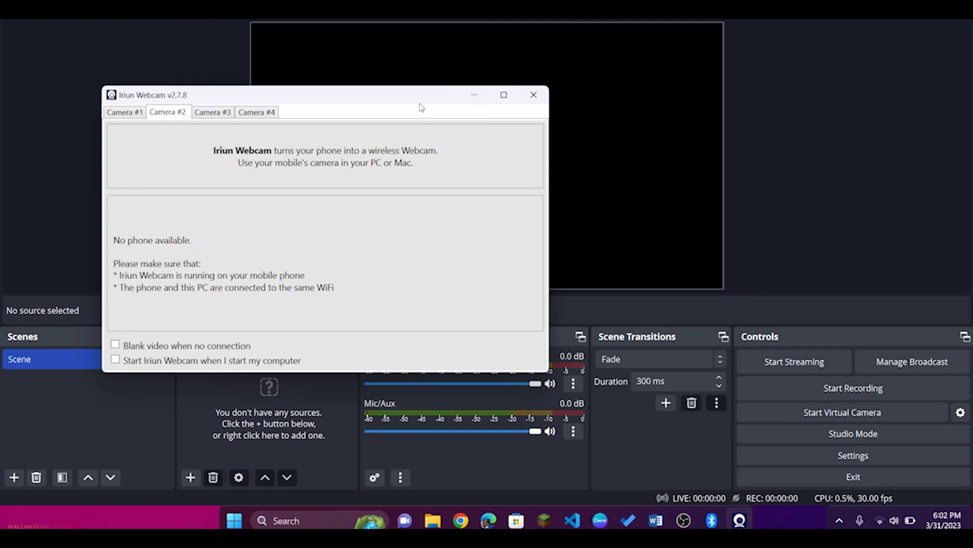
pyautogui.moveTo(421, 99); pyautogui.dragTo(594, 33)
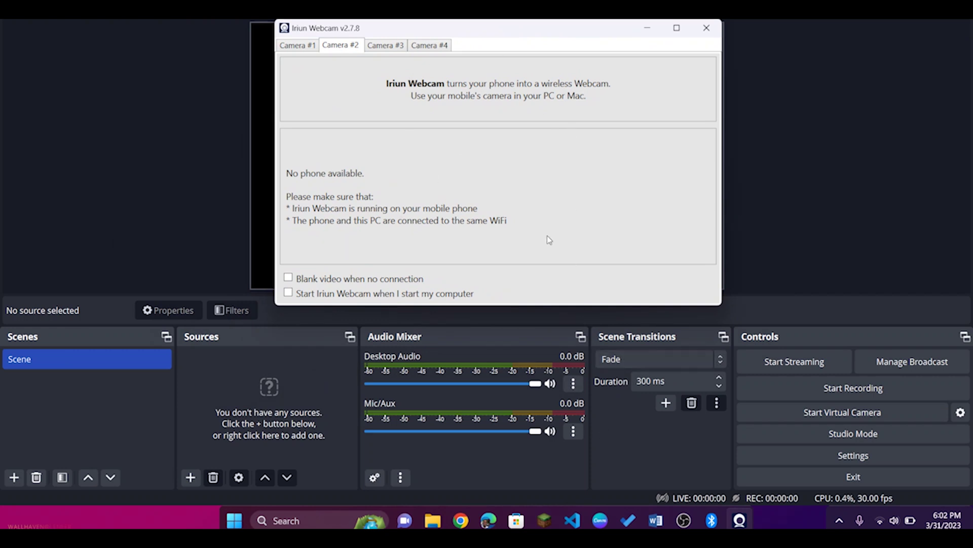
pyautogui.press('super')
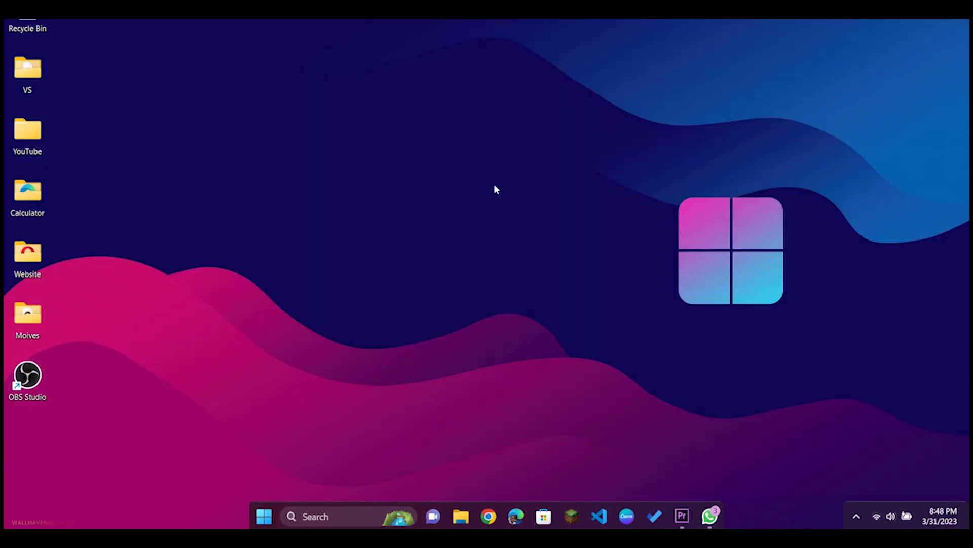
pyautogui.moveTo(698, 71); pyautogui.dragTo(526, 109)
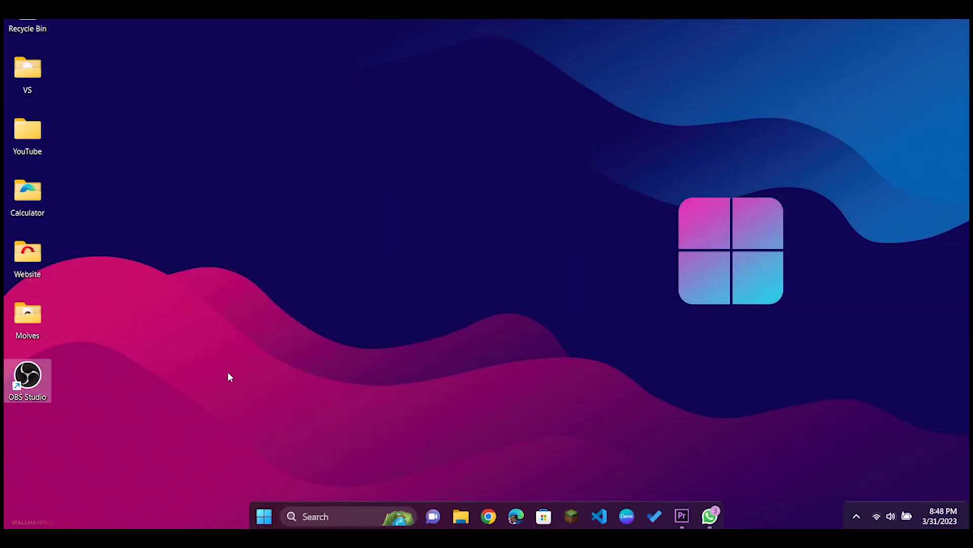
pyautogui.press('super')
pyautogui.write('obs')
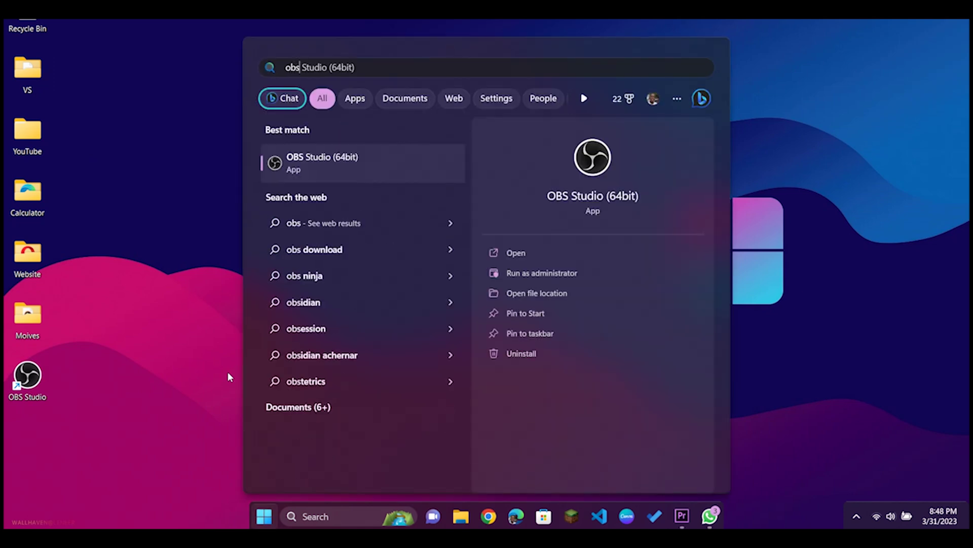
pyautogui.press('BackSpace')
pyautogui.press('BackSpace')
pyautogui.press('BackSpace')
# Search Windows for Iriun Webcam, launch it from the desktop, and show the hidden system tray icons
pyautogui.write('ii')
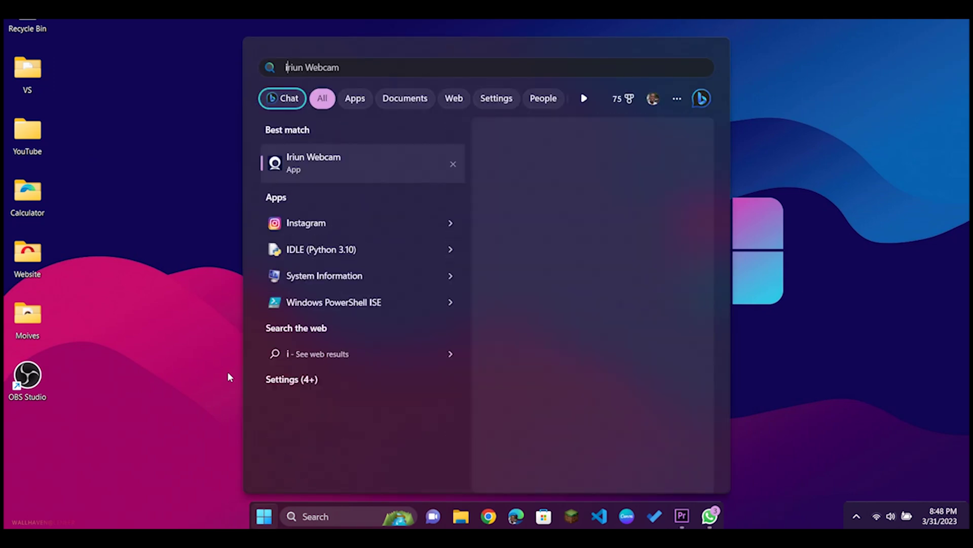
pyautogui.write('ri')
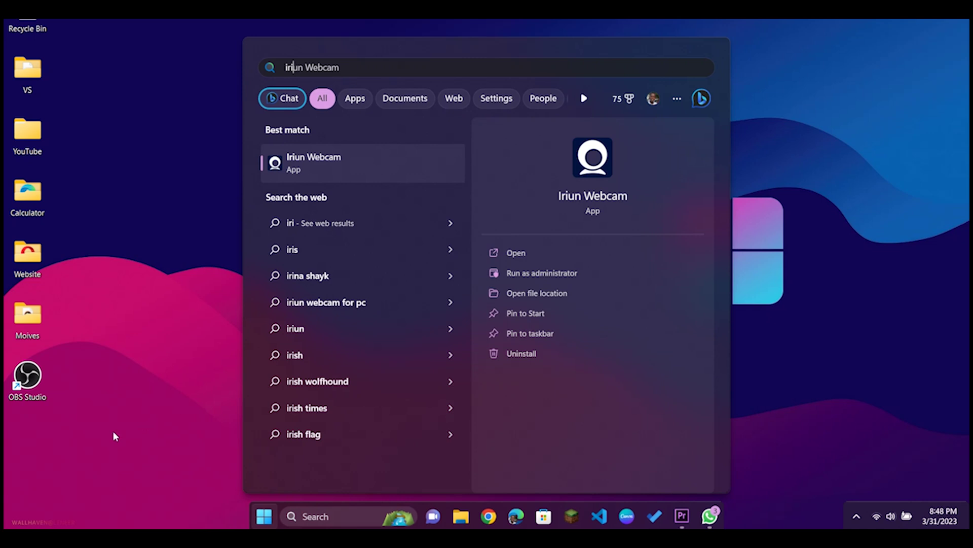
pyautogui.press('Return')
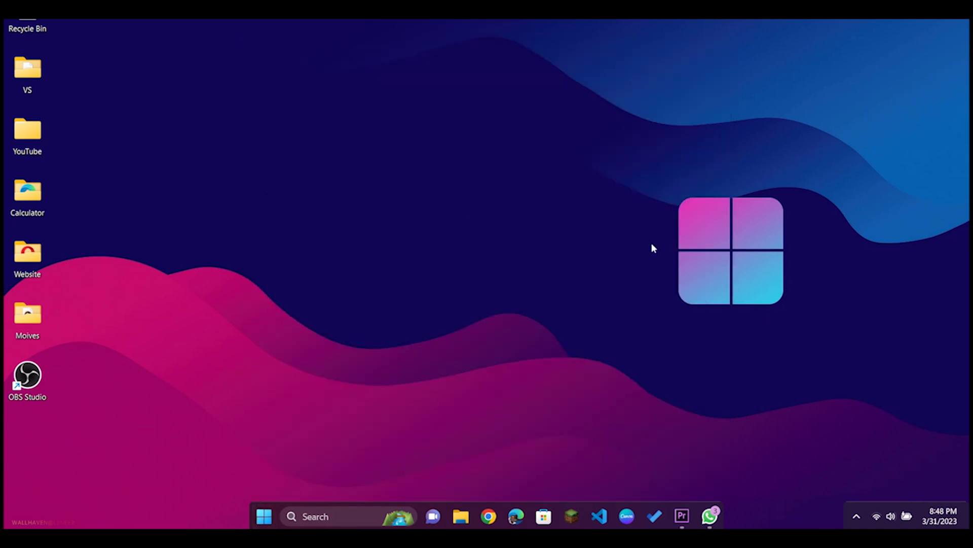
pyautogui.click(856, 516)
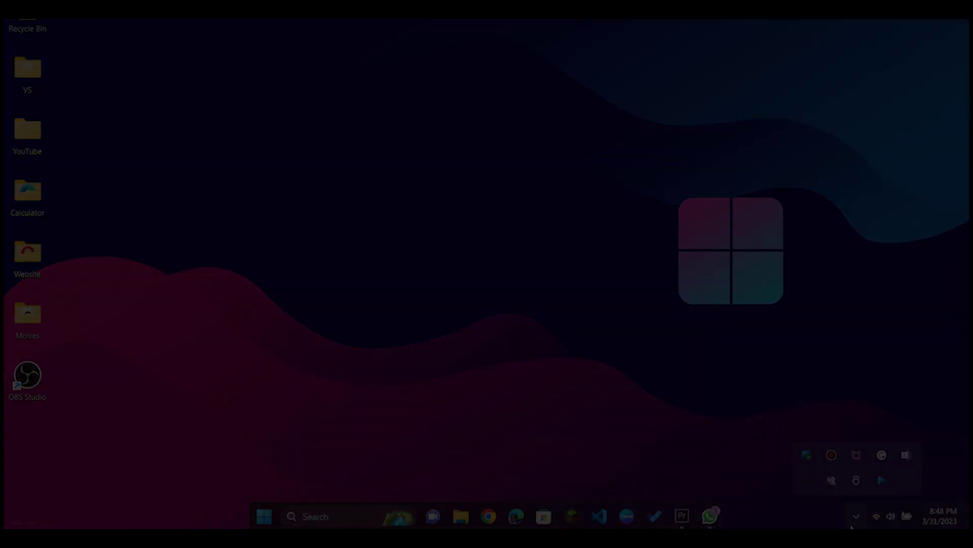